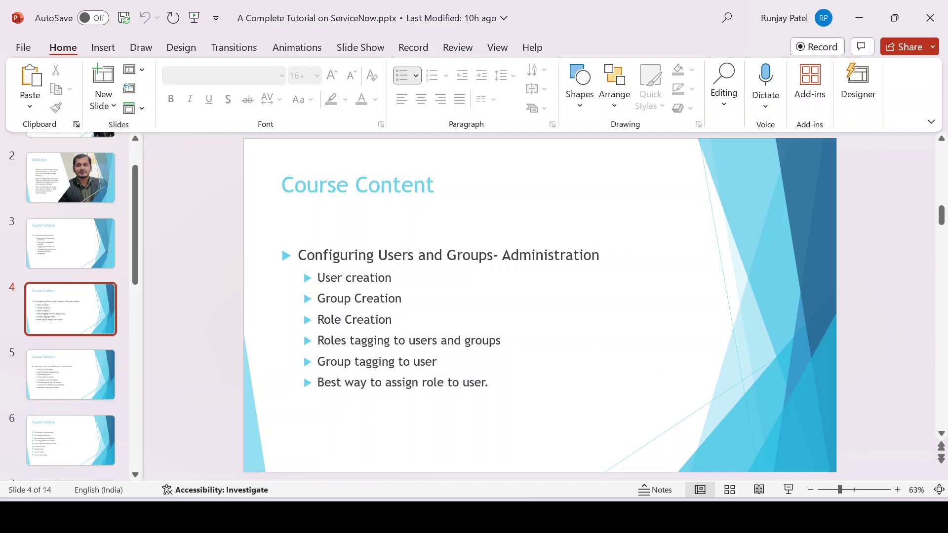
- Switch to ServiceNow in the browser and return to its home page with the navigator filter cleared
click(627, 447)
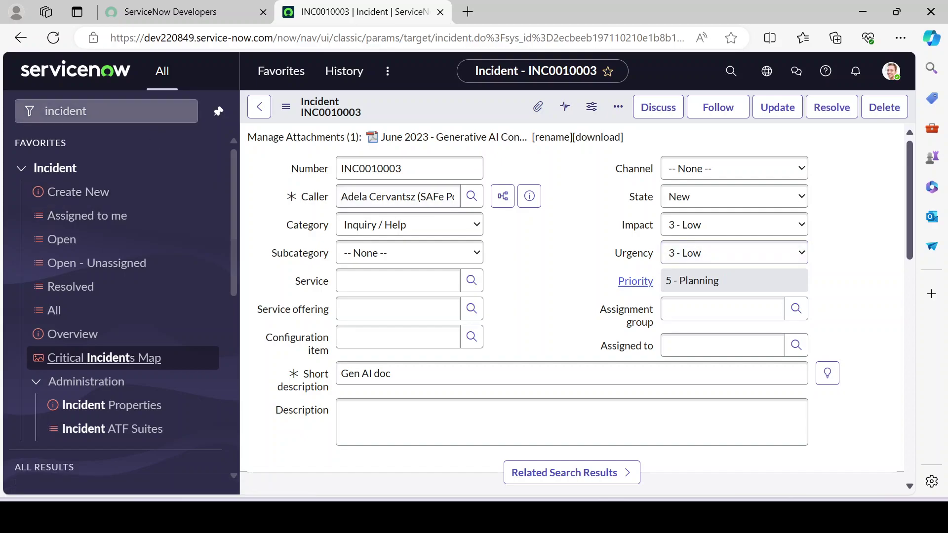
click(181, 111)
click(91, 84)
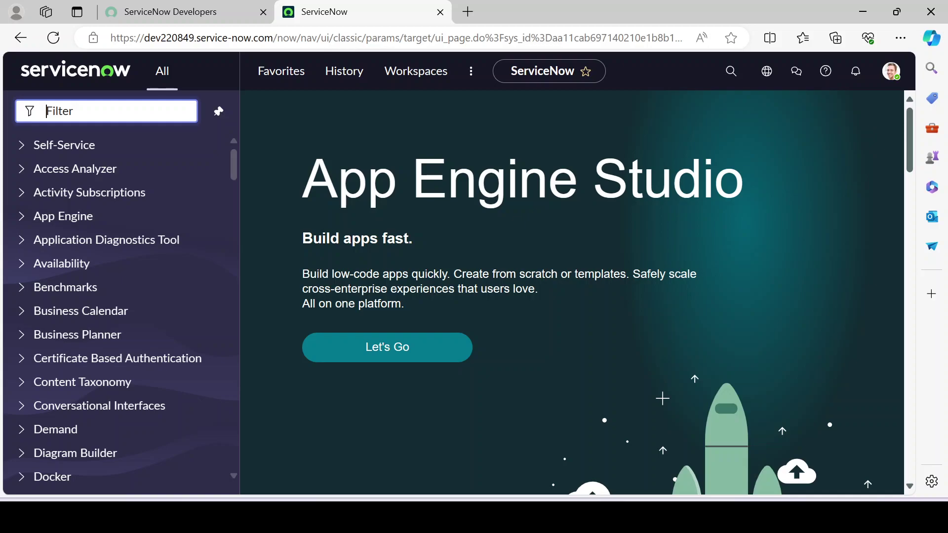
- Filter the application navigator for "users" and open the Users list under User Administration
text(users)
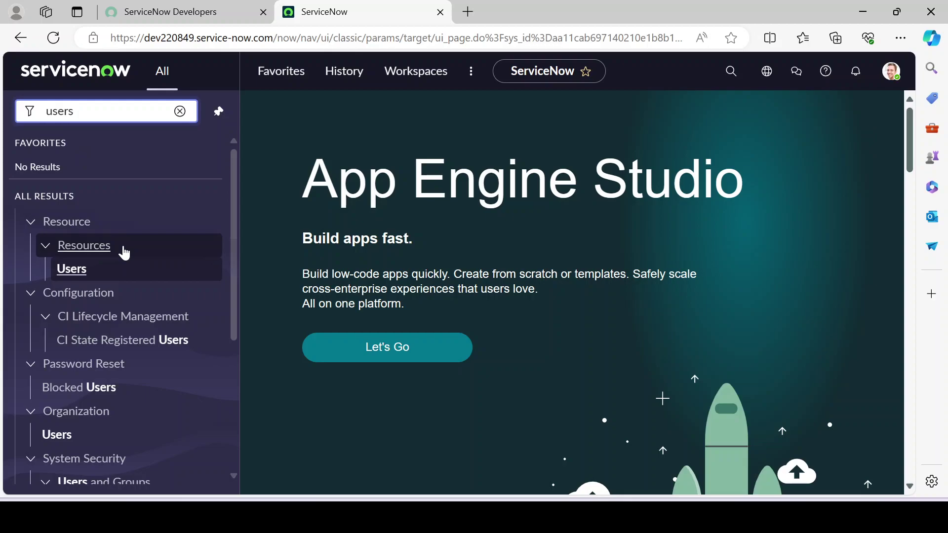
scroll(124, 252, down, 5)
scroll(125, 253, up, 3)
scroll(125, 252, up, 2)
scroll(131, 242, down, 5)
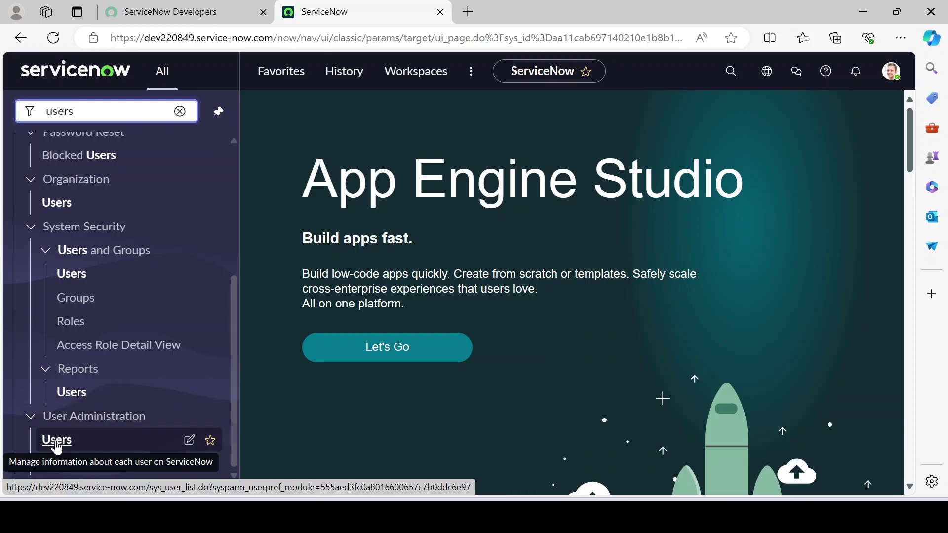
click(57, 441)
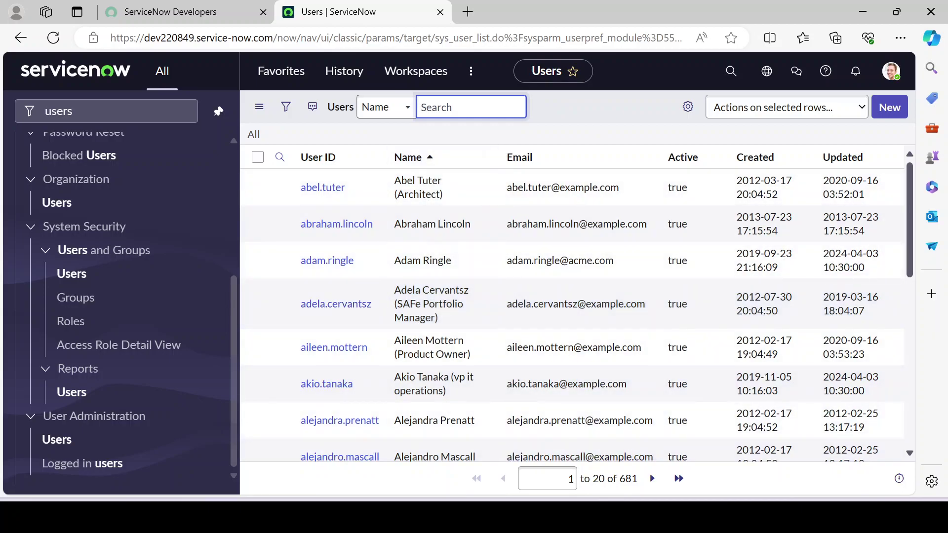
- Start a new user record from the Users list
double_click(628, 478)
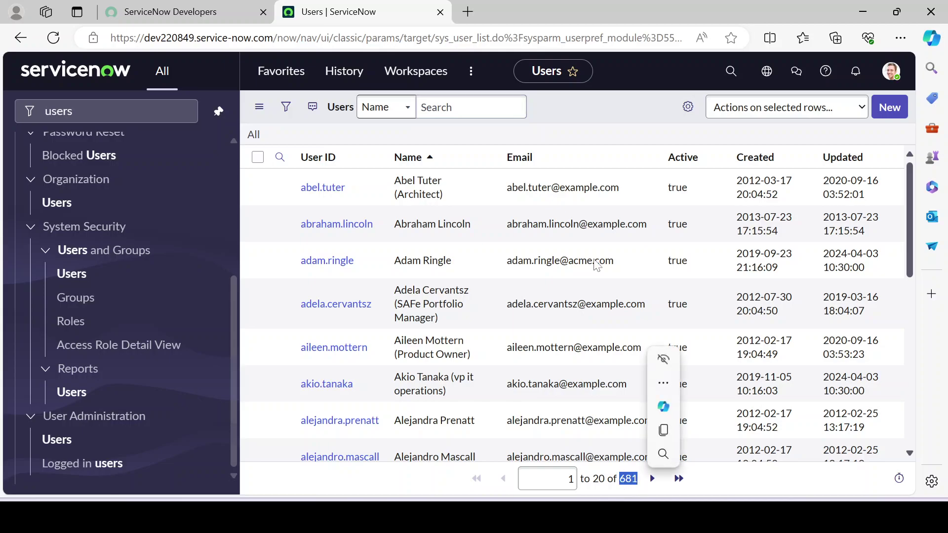
click(602, 110)
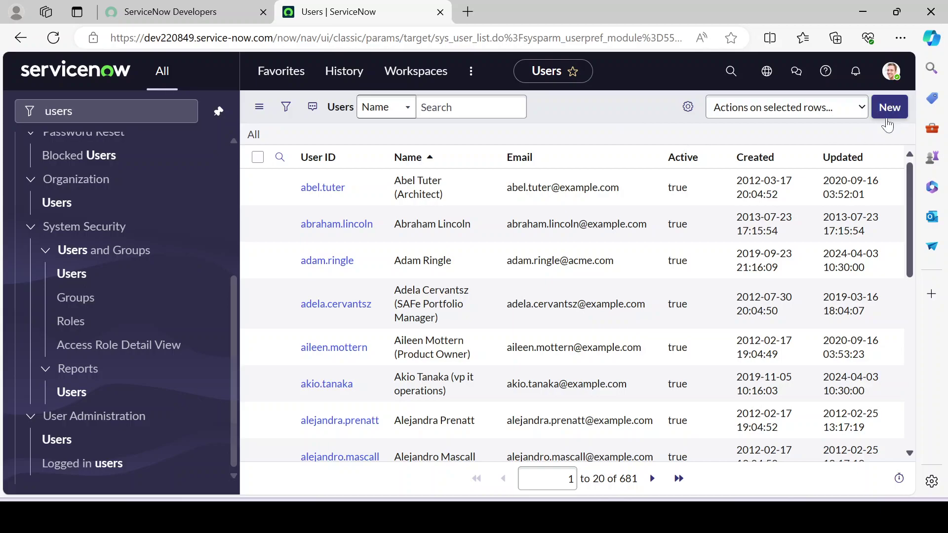
click(889, 110)
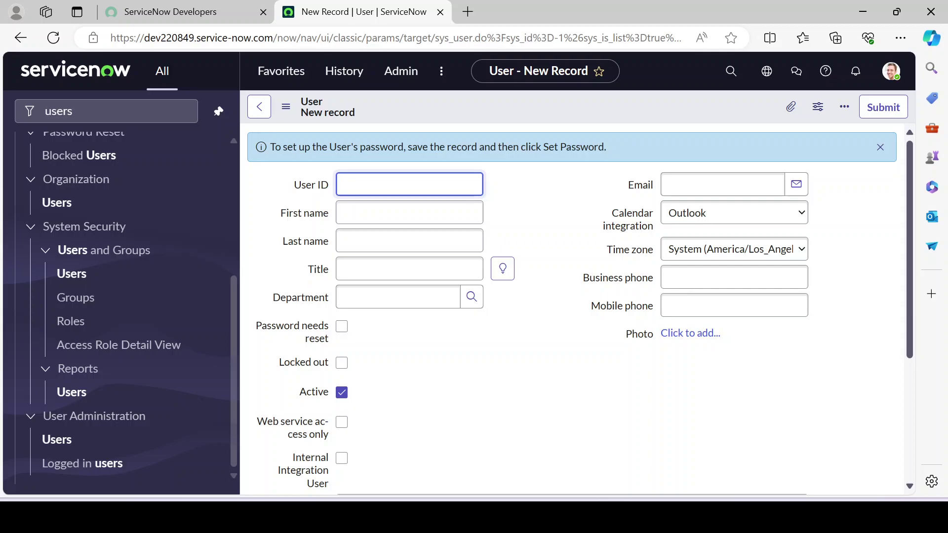
- Set the new record's User ID to test.user
text(test)
text(user)
click(360, 185)
text(.)
click(381, 186)
double_click(381, 186)
click(380, 185)
click(612, 204)
- Fill in the new user's email address, leaving the phone fields empty and the time zone at its default
click(721, 185)
text(test@)
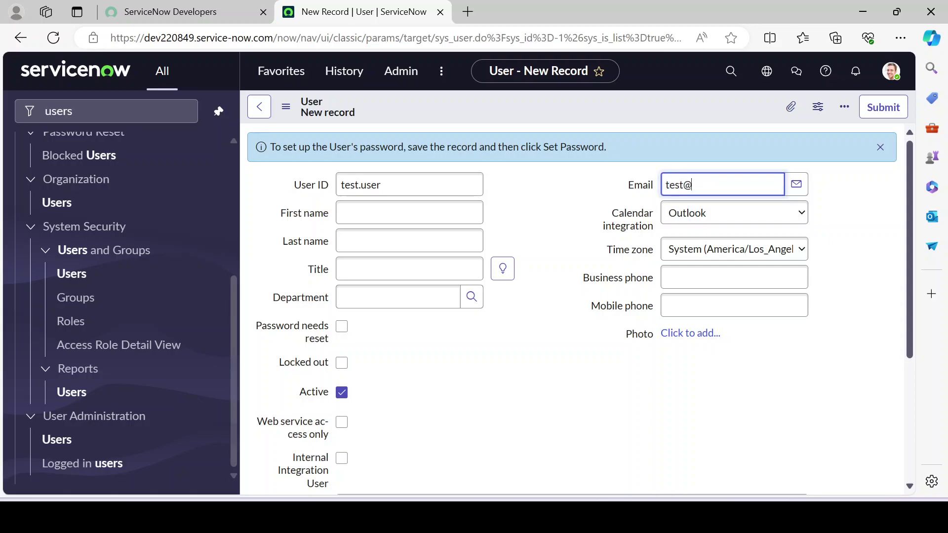
text(test.com)
click(672, 306)
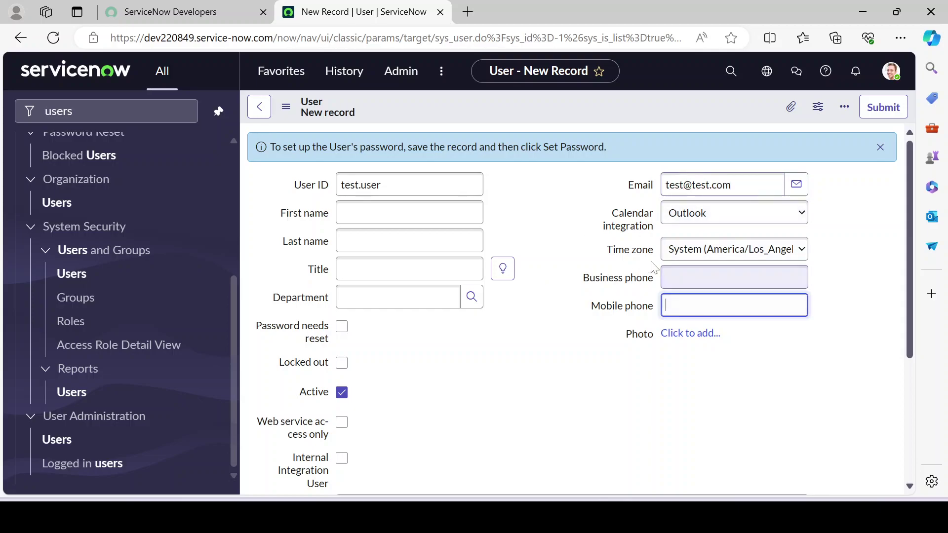
click(726, 249)
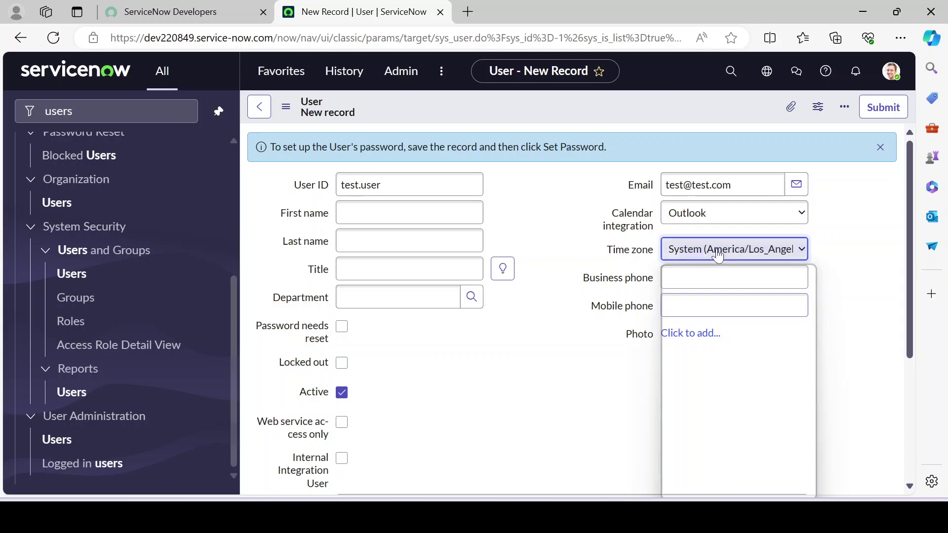
click(565, 237)
- Enter "Test" as the first name and "User" as the last name of the new user
click(375, 212)
text(Test)
key(Tab)
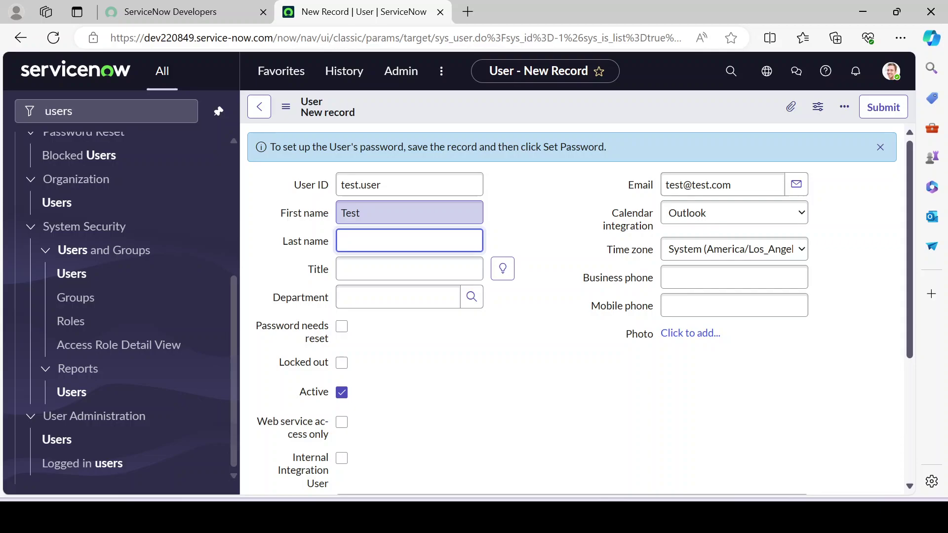
text(User)
key(Tab)
key(Tab)
click(526, 353)
- Save the new user record while remaining on its form
scroll(438, 348, down, 4)
scroll(432, 368, up, 4)
scroll(439, 350, down, 1)
scroll(496, 350, down, 4)
scroll(496, 349, up, 5)
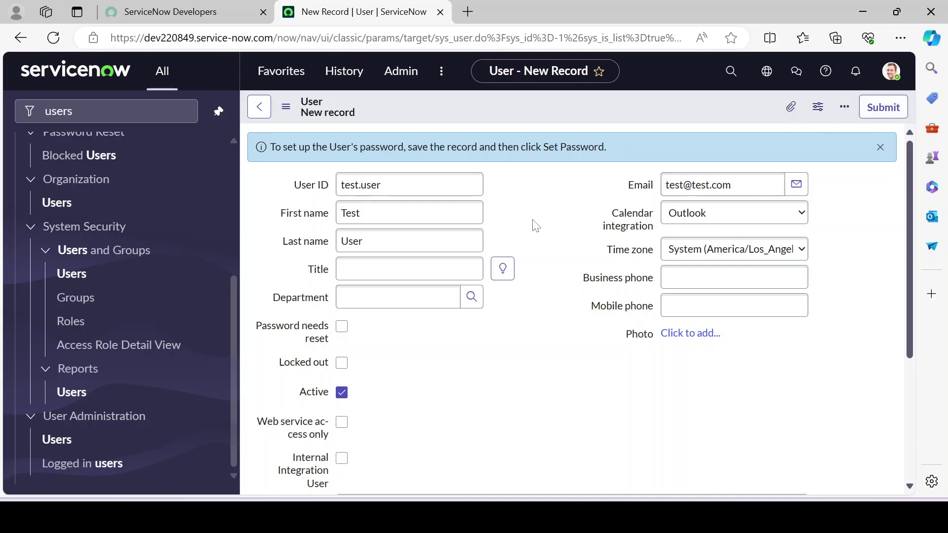
right_click(531, 104)
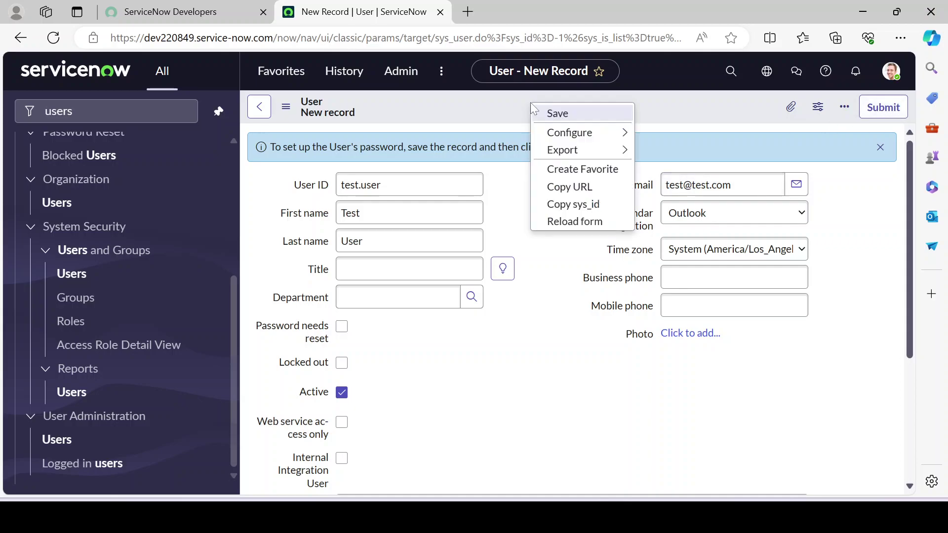
click(467, 112)
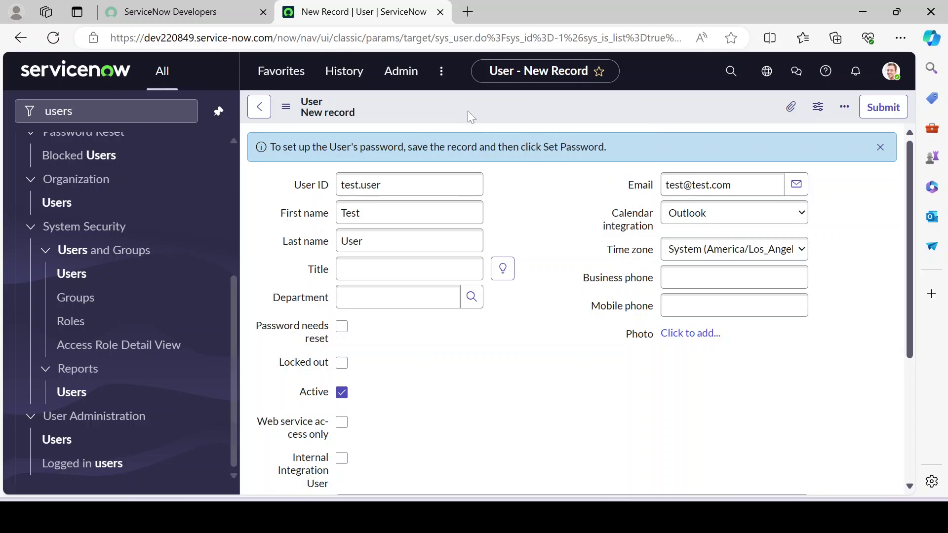
right_click(518, 101)
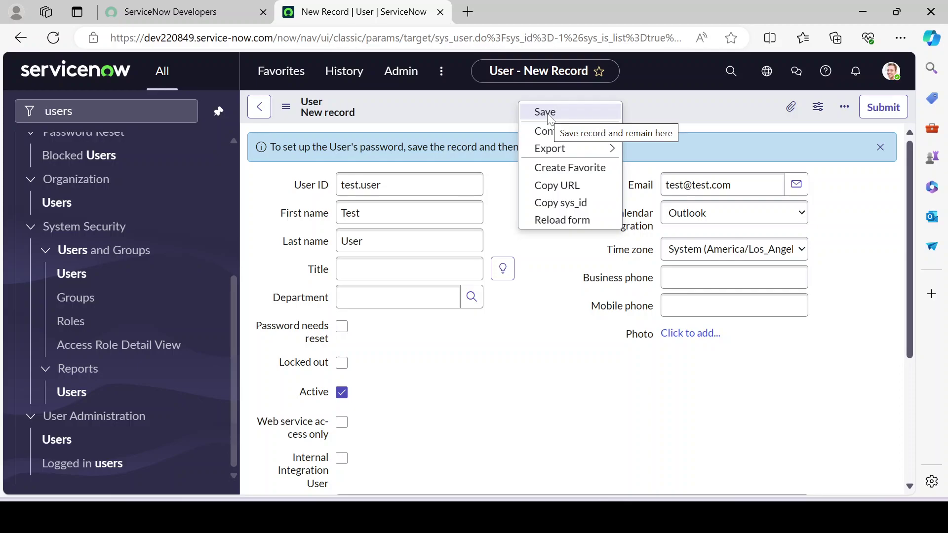
click(545, 113)
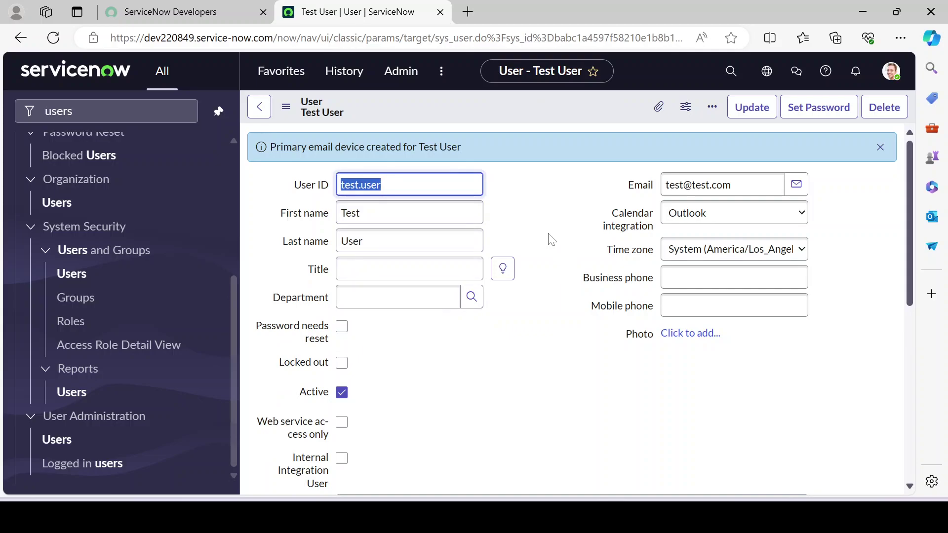
- Review the saved user's form and view the Groups related list beneath it
scroll(551, 239, down, 8)
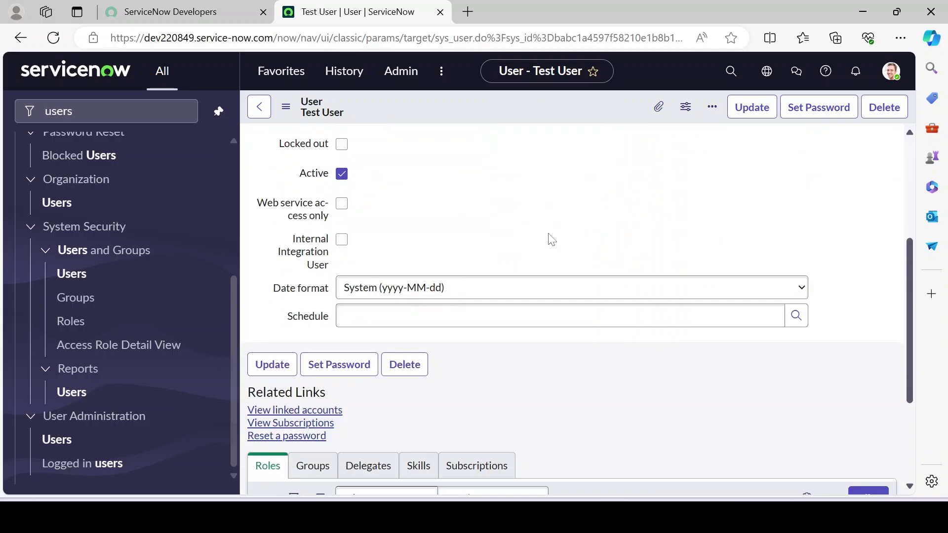
scroll(552, 240, up, 8)
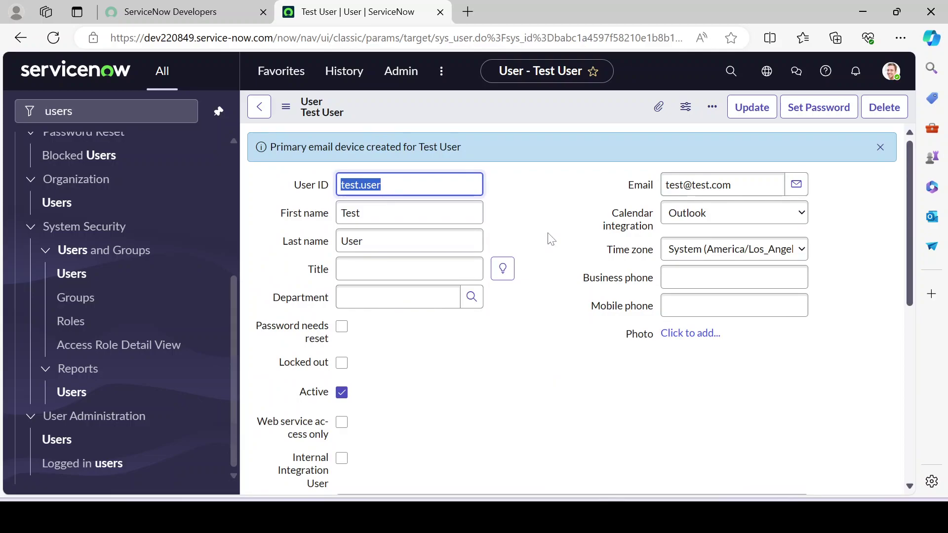
scroll(551, 240, down, 8)
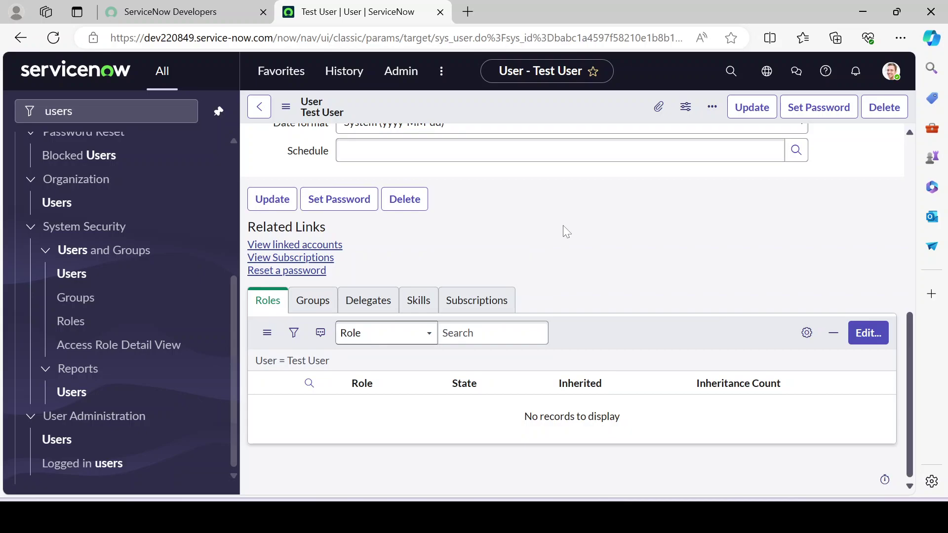
click(316, 302)
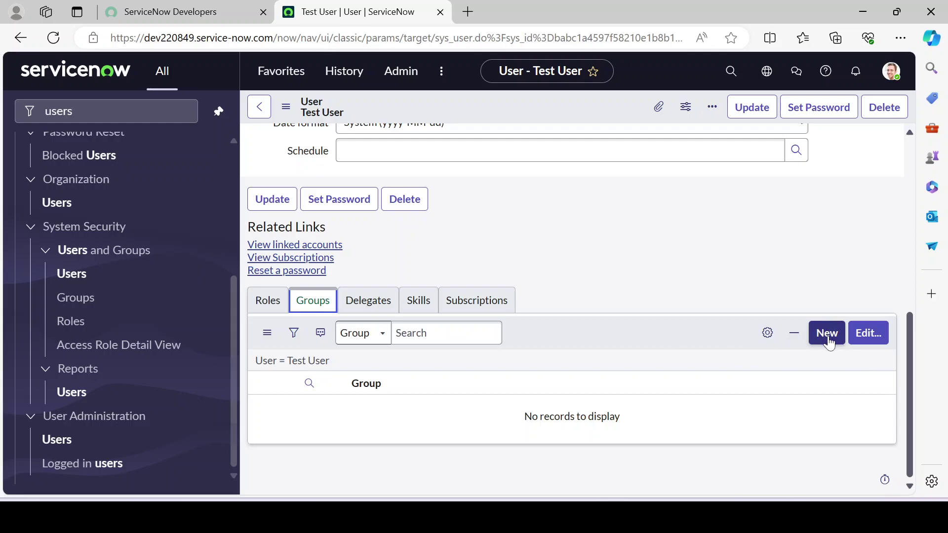
click(868, 339)
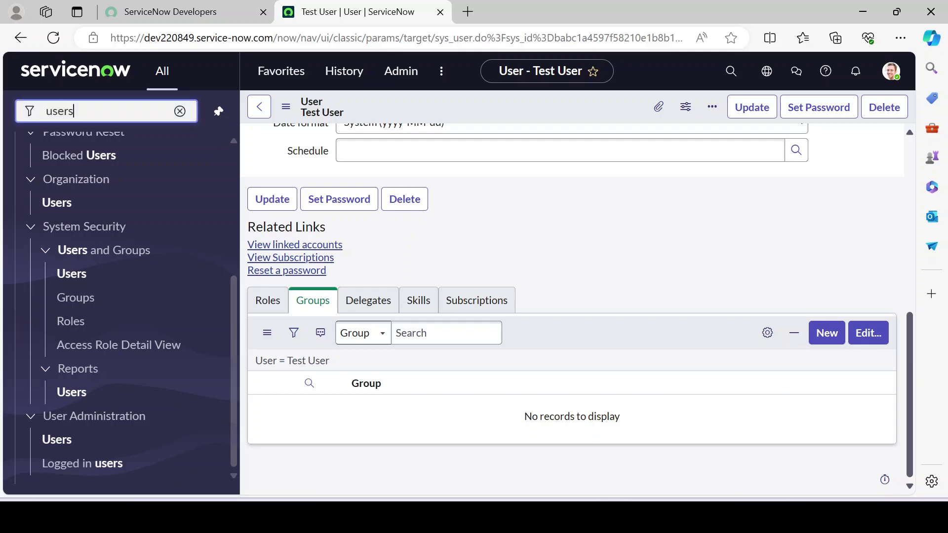
- Filter the application navigator for "groups" and open the Groups list under User Administration
click(181, 112)
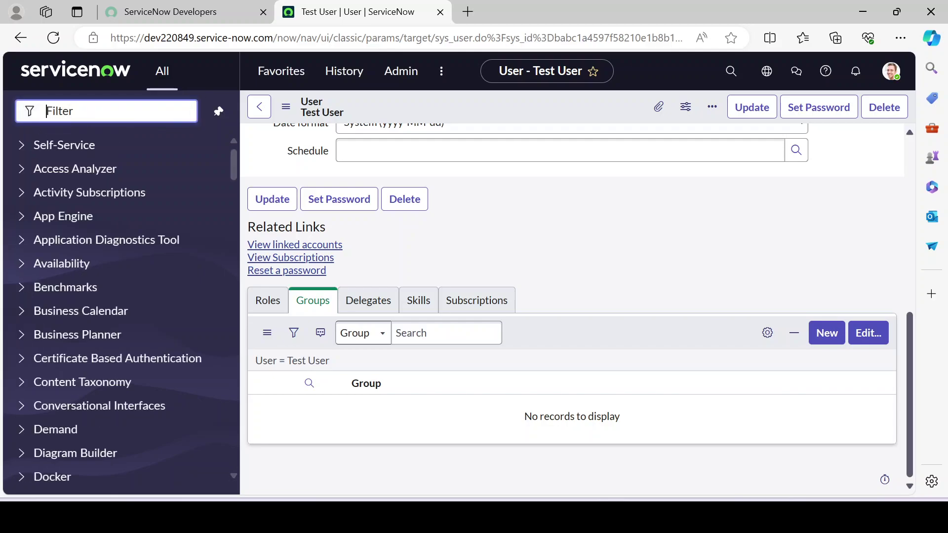
text(groups)
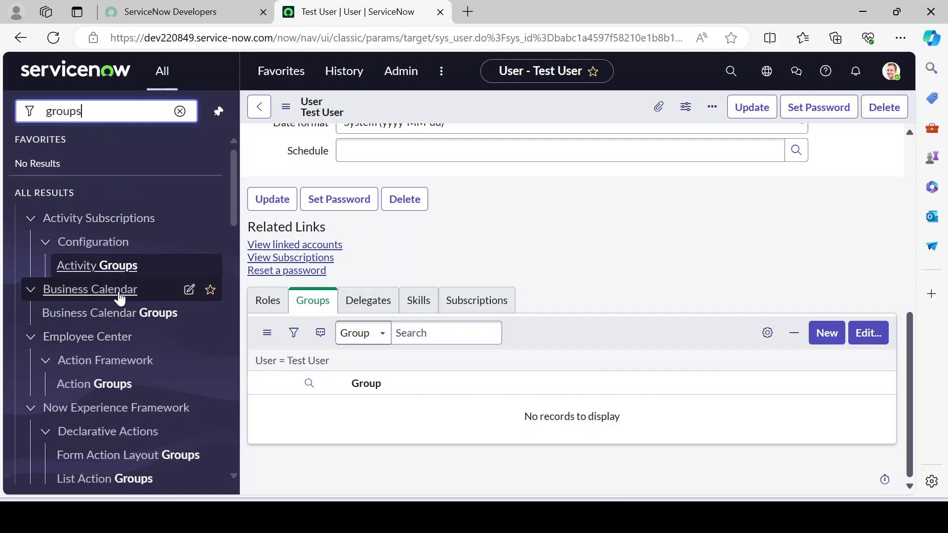
scroll(123, 296, down, 10)
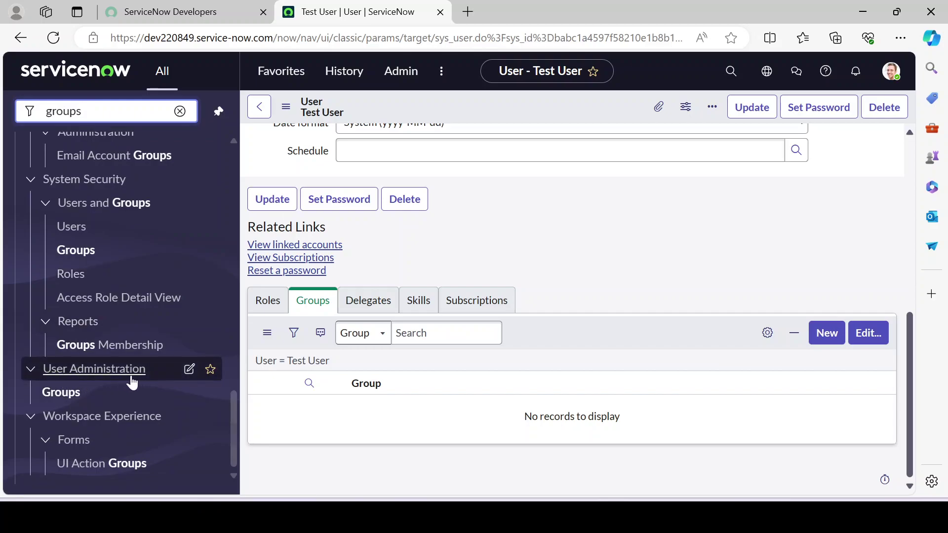
click(59, 395)
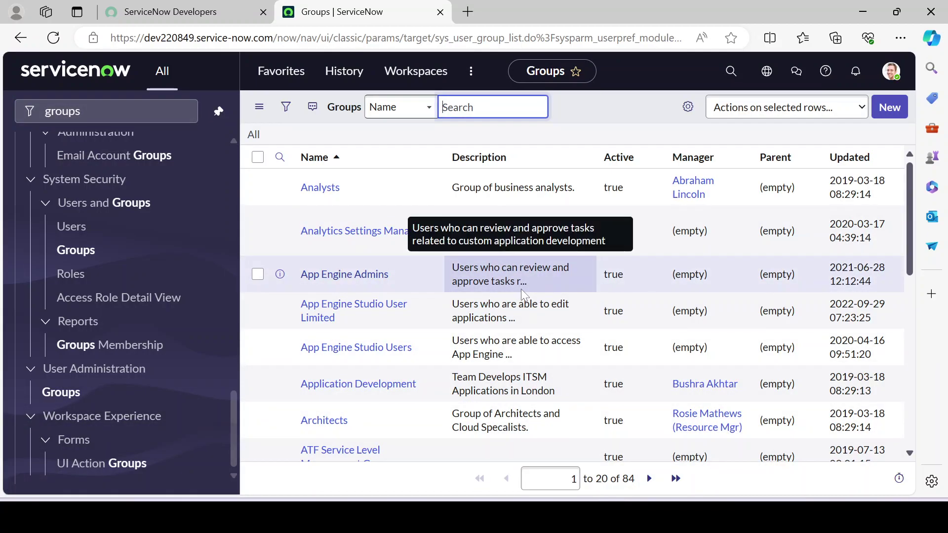
- Start a new group record from the Groups list and name it "My first group"
scroll(521, 291, down, 5)
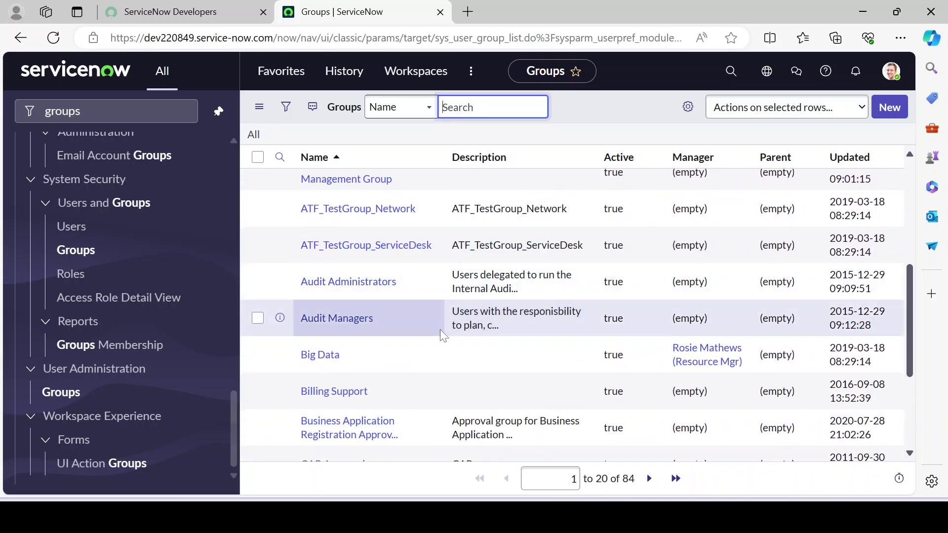
scroll(440, 329, up, 5)
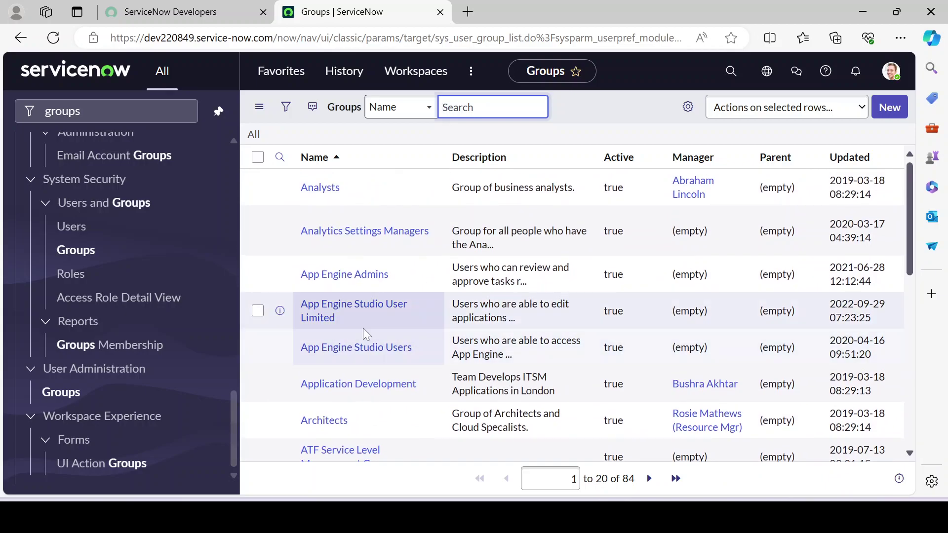
click(600, 108)
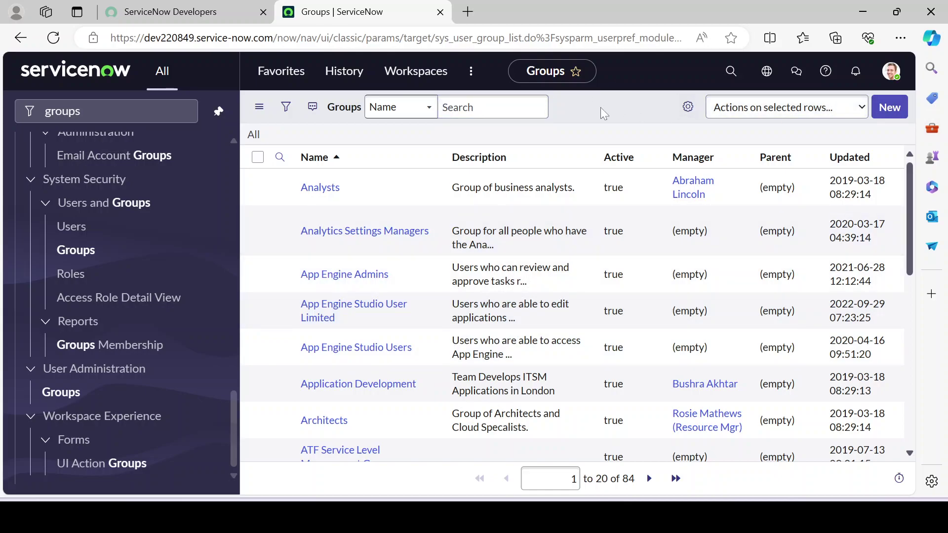
click(892, 110)
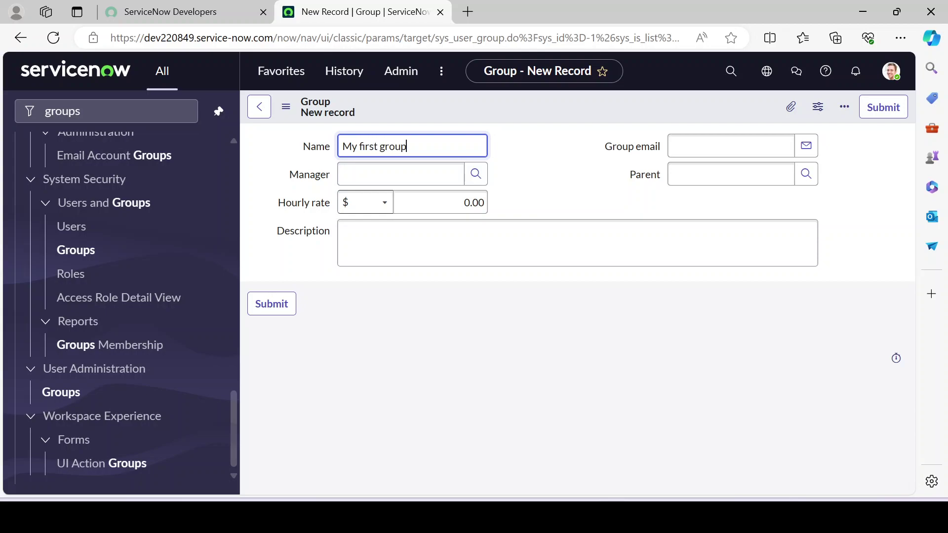
- View the user lookup for the new group's Manager field and close it without choosing anyone
click(730, 146)
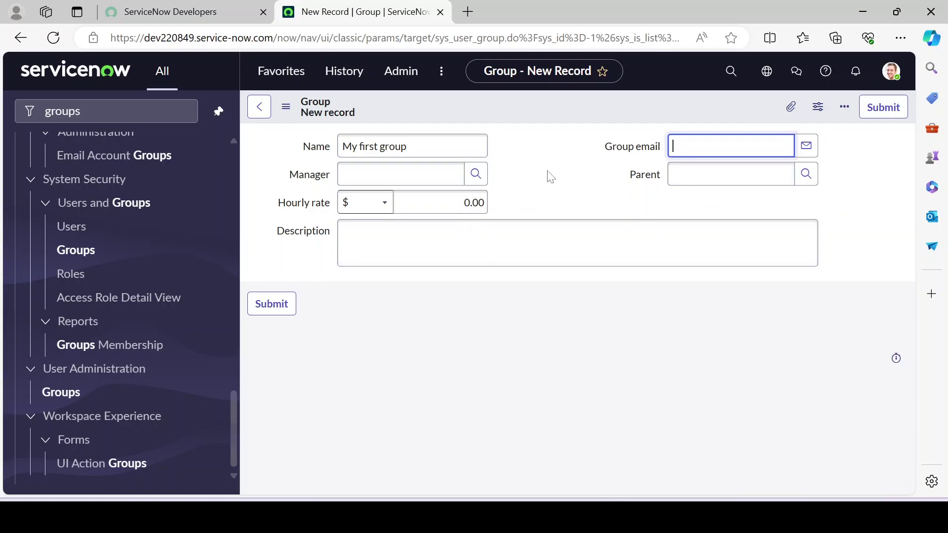
drag(408, 147, 341, 146)
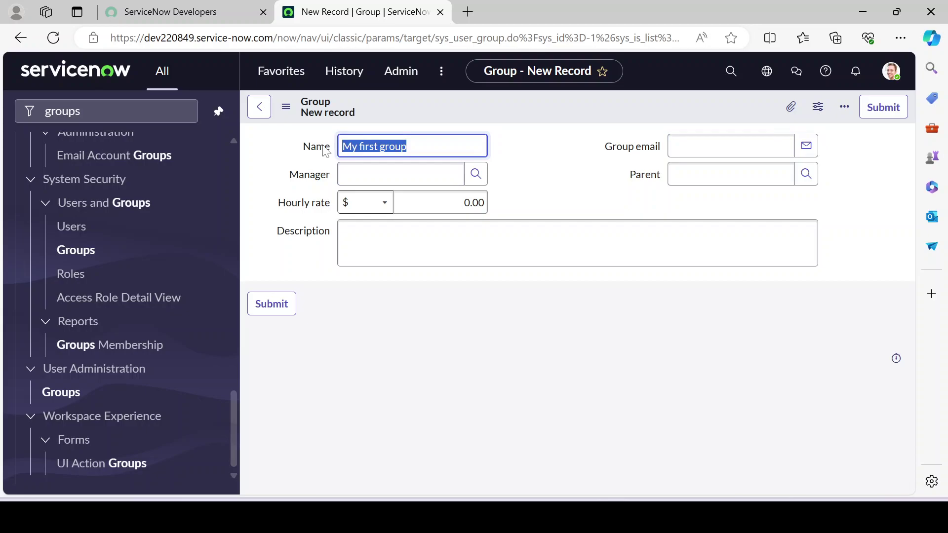
key(Tab)
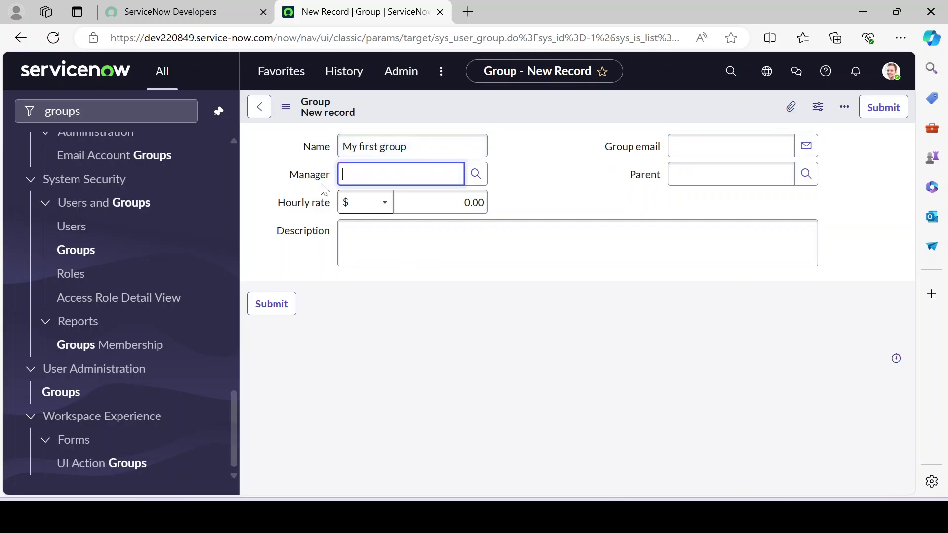
click(476, 174)
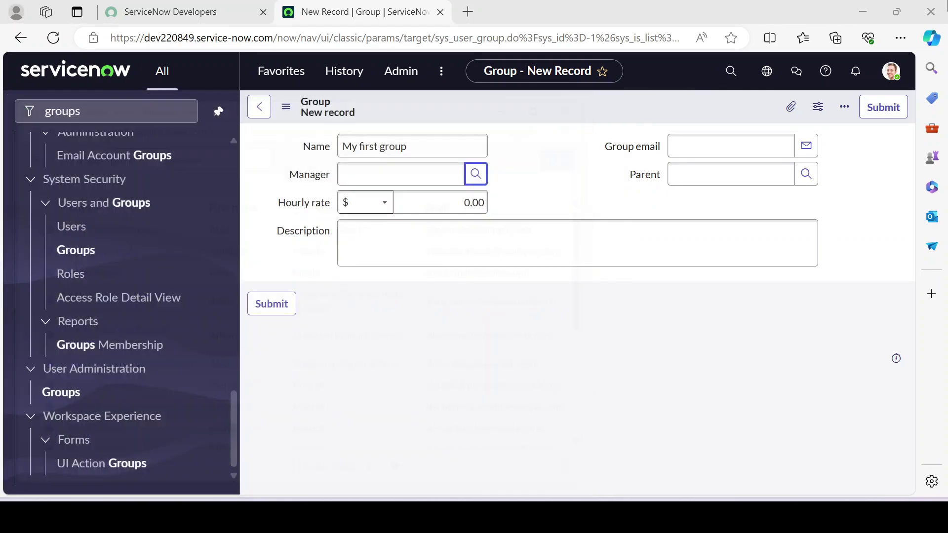
click(581, 103)
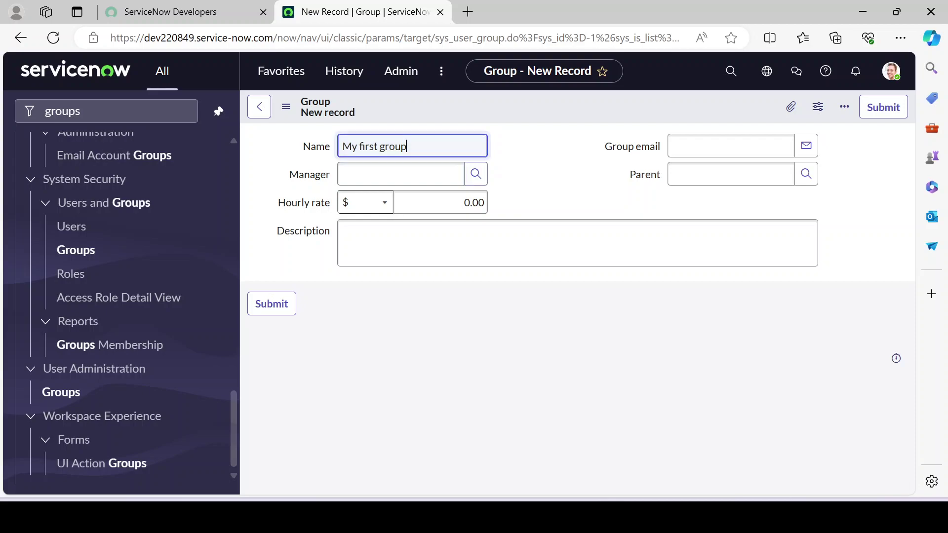
- Submit the new group and sort the Groups list by Updated with the newest records first
click(540, 161)
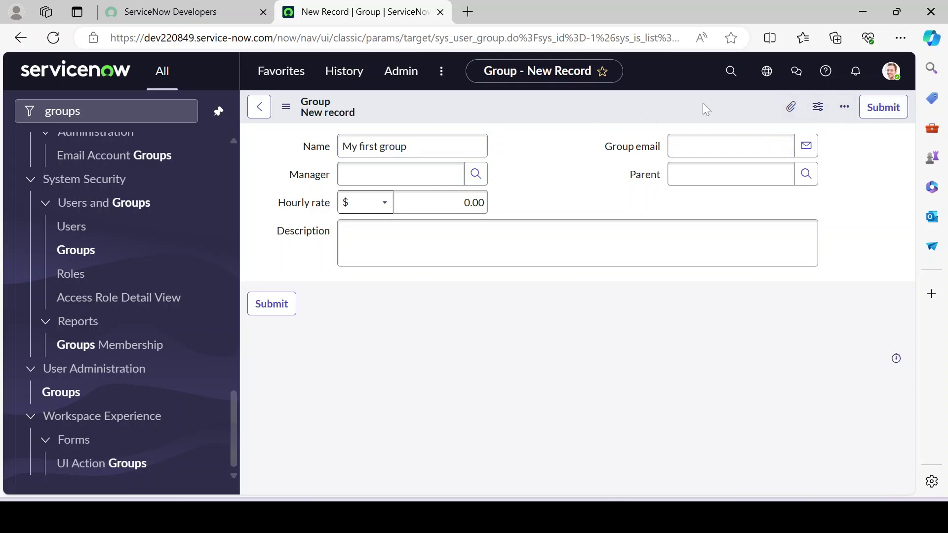
click(873, 108)
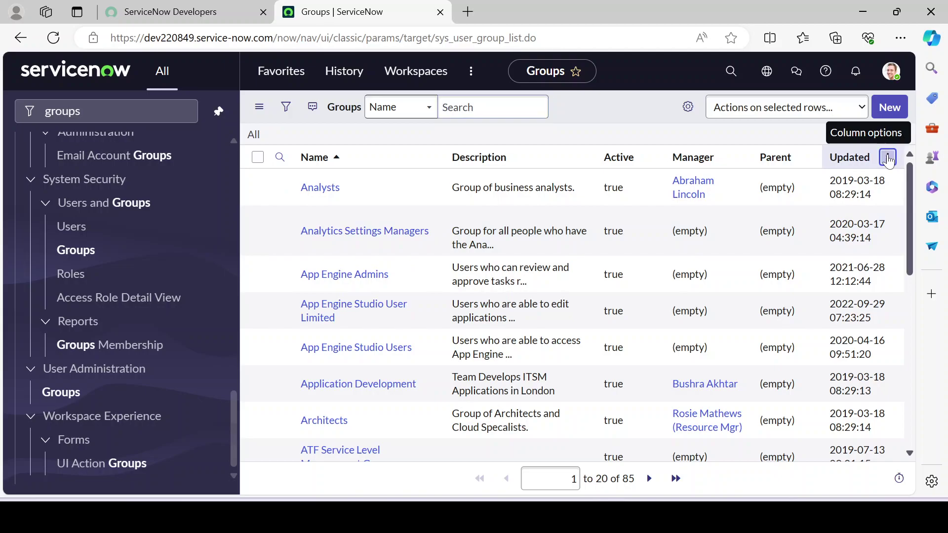
click(888, 158)
click(777, 183)
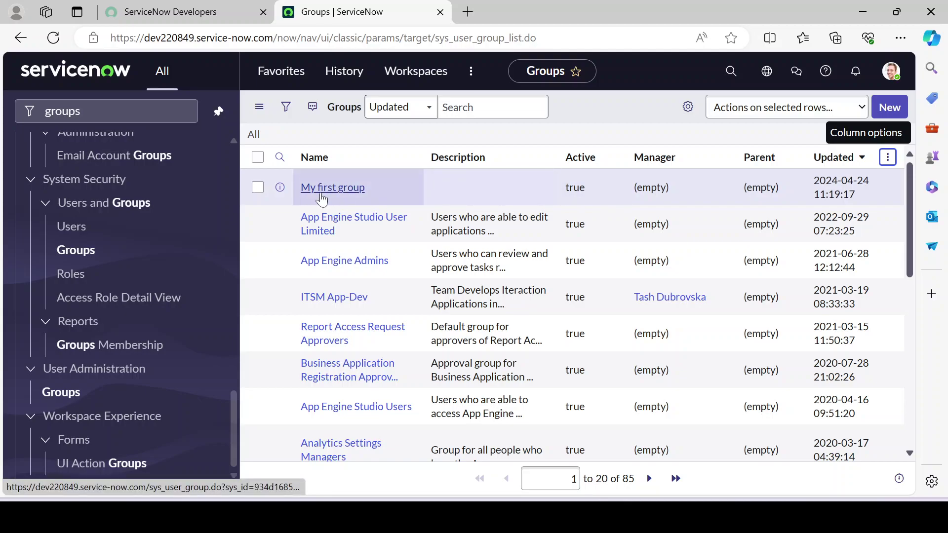
- Open the "My first group" record from the Groups list and check its name and related lists
click(325, 194)
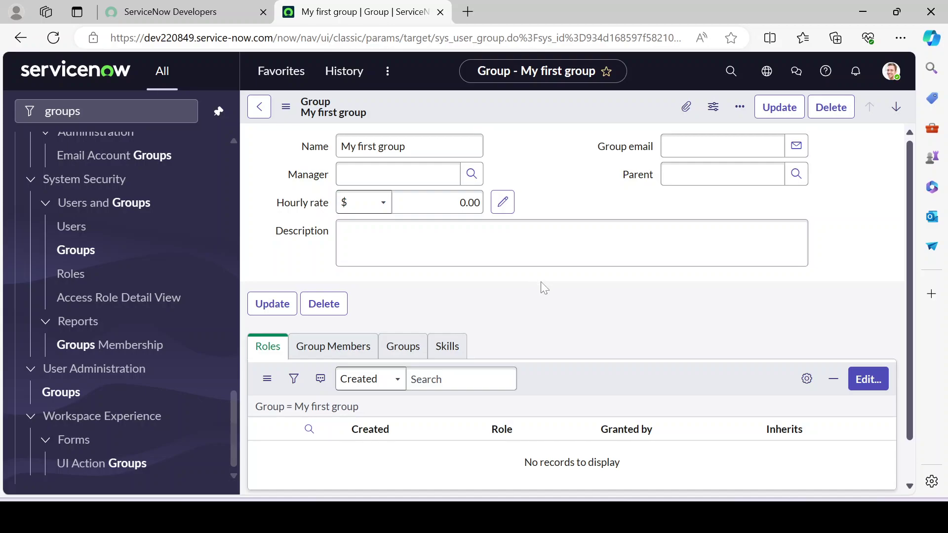
drag(444, 146, 256, 150)
click(542, 166)
- Filter the application navigator for "role", open the Roles list under User Administration and start a new role record
scroll(140, 194, up, 15)
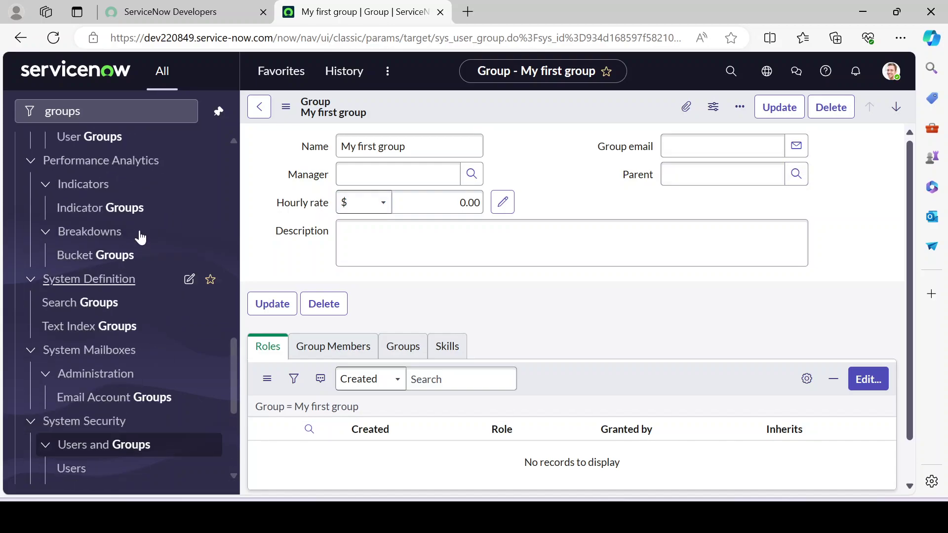
click(108, 111)
click(180, 111)
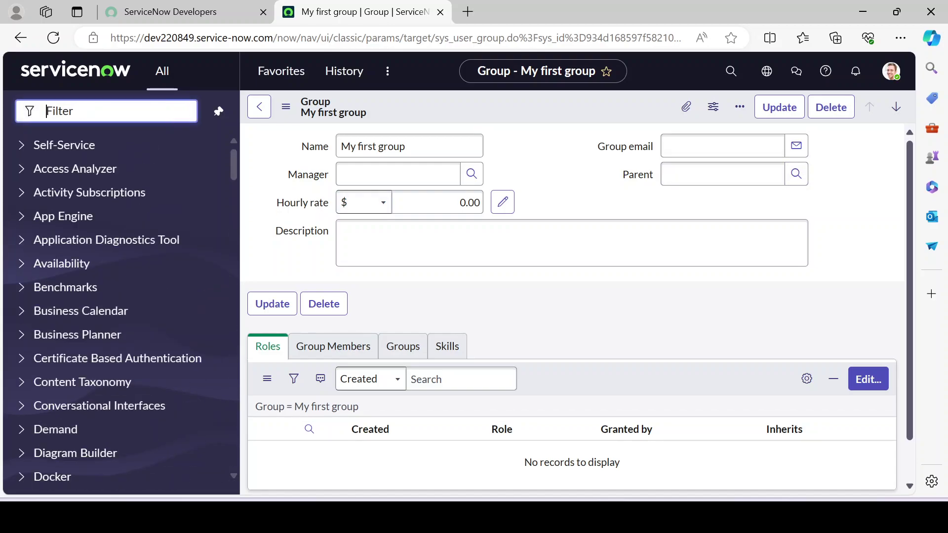
text(roles)
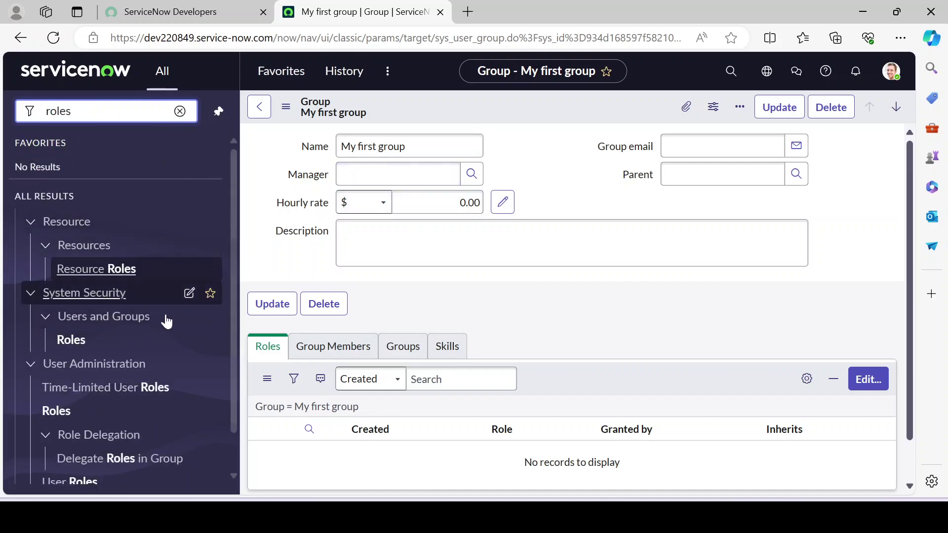
scroll(143, 358, down, 2)
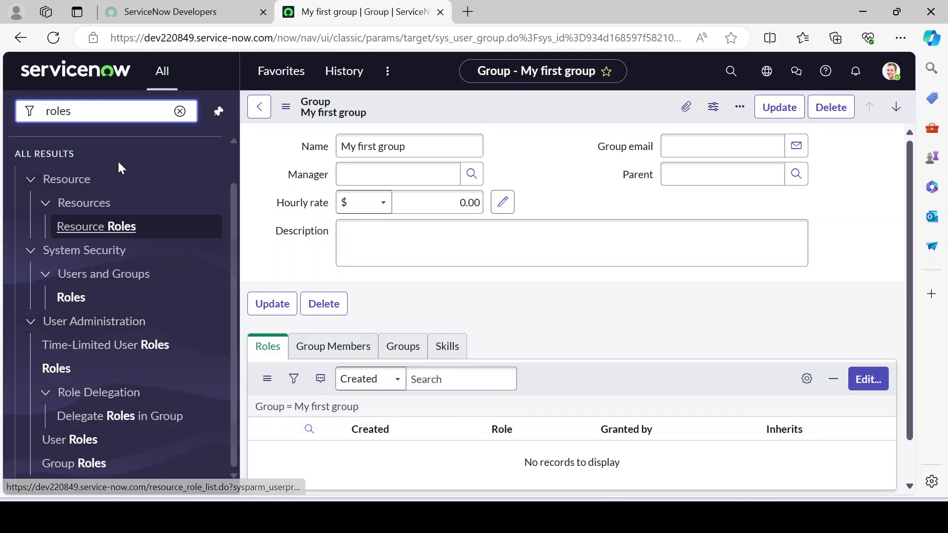
key(BackSpace)
scroll(114, 356, down, 7)
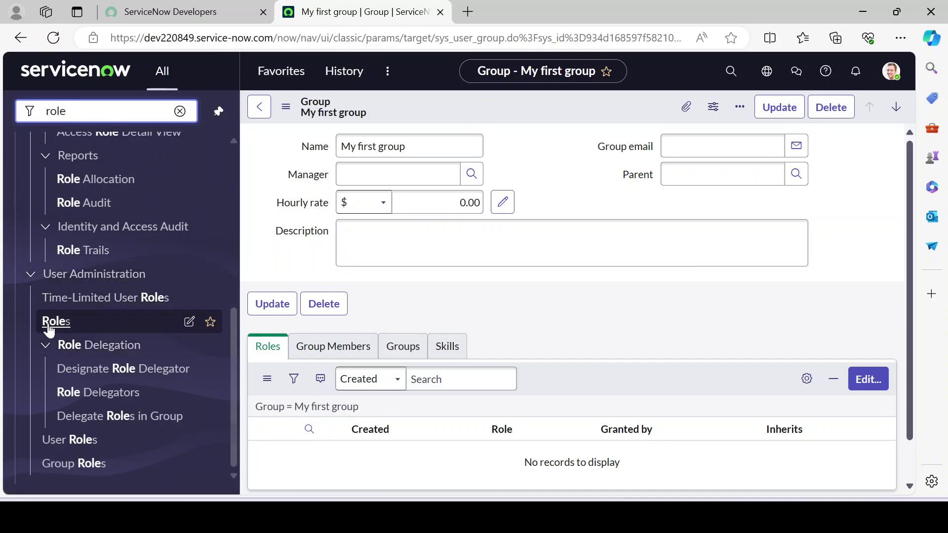
click(56, 321)
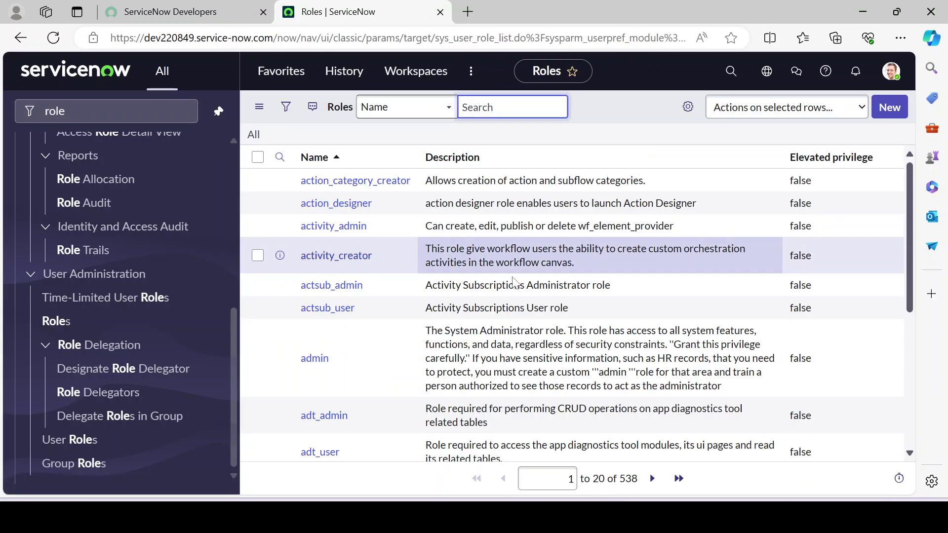
click(889, 107)
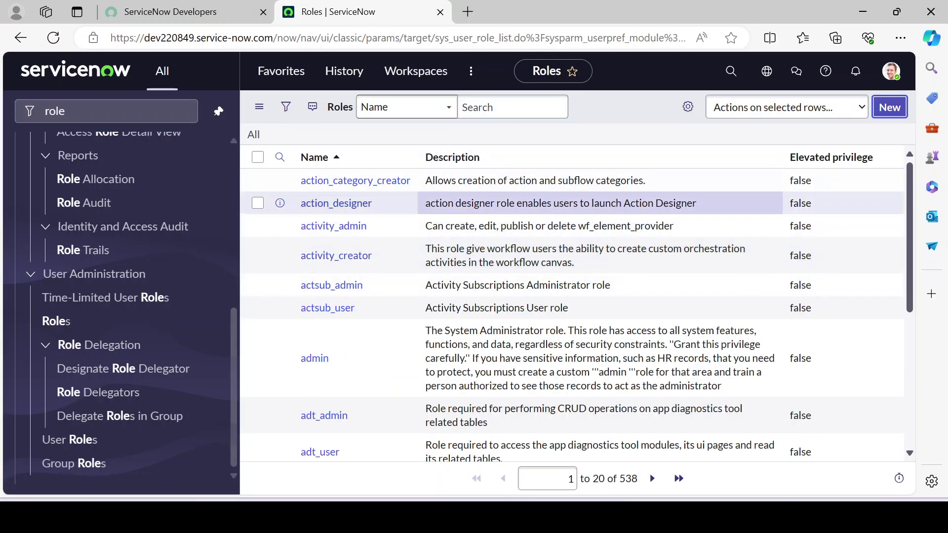
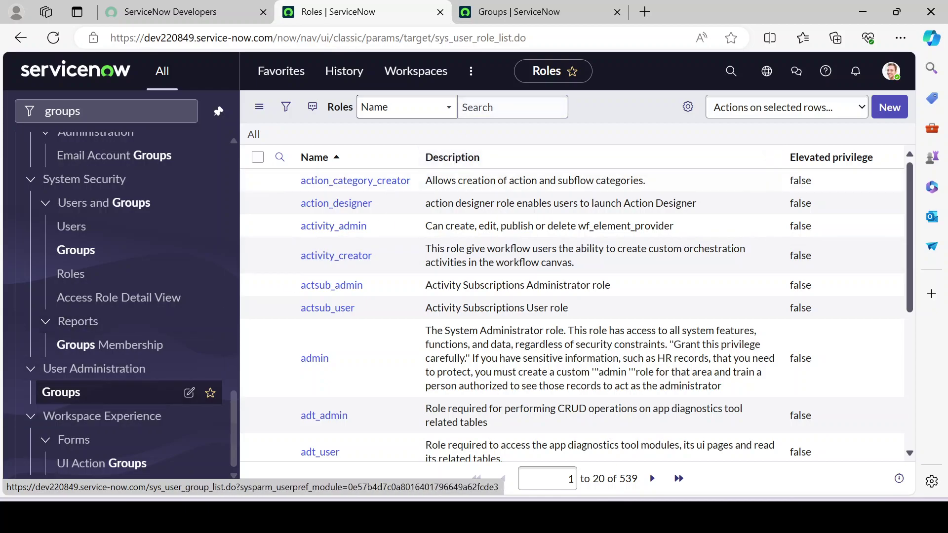
- Open "My first group" in the separate Groups browser tab and start editing its group members
click(518, 12)
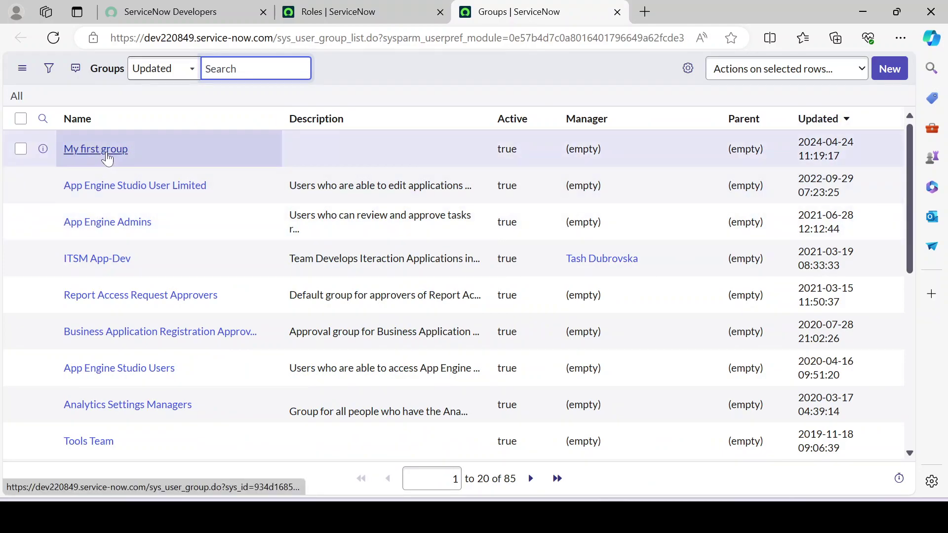
click(98, 150)
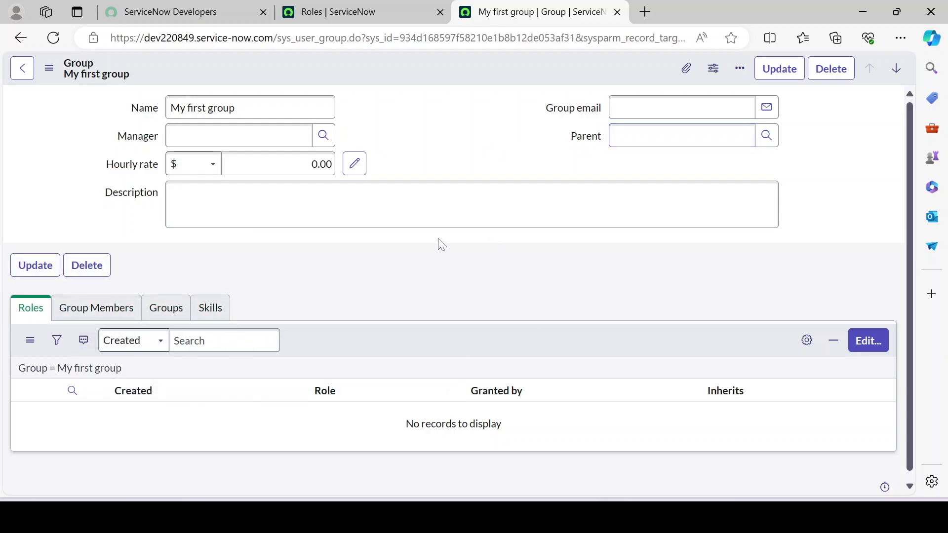
click(98, 311)
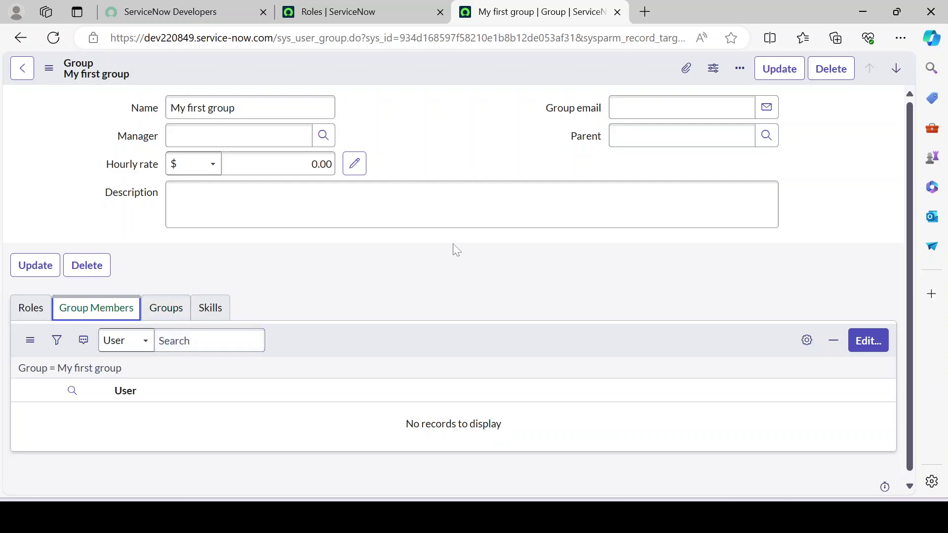
click(868, 341)
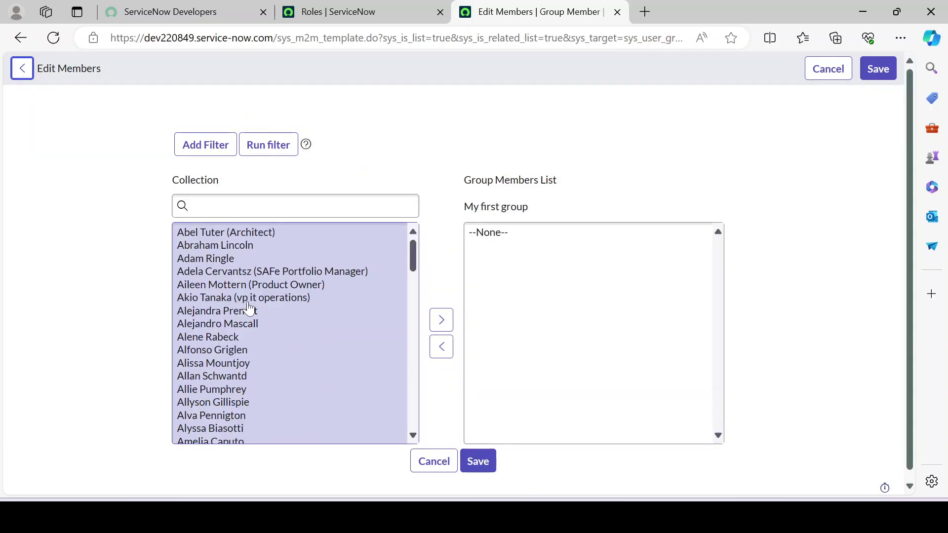
- Search the member collection for "test" and add Test User to the Group Members List
click(233, 242)
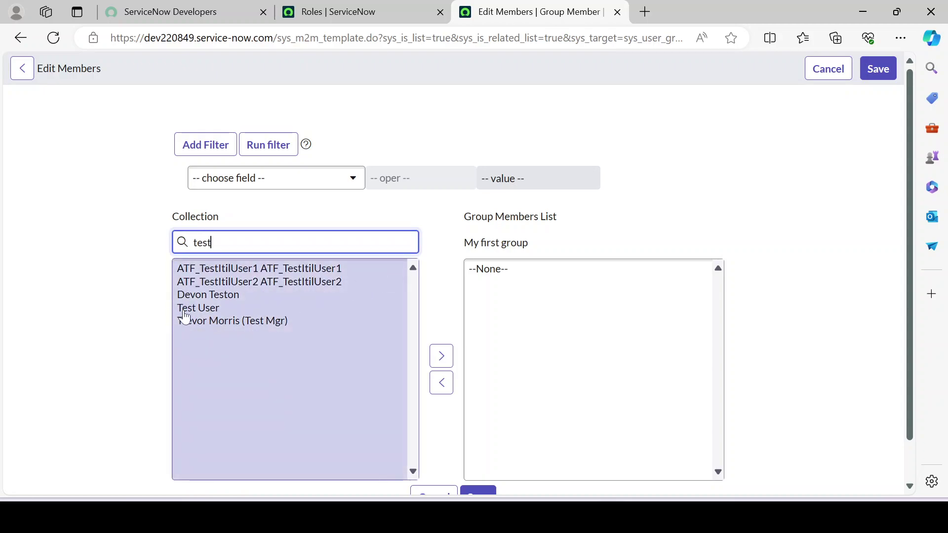
click(196, 309)
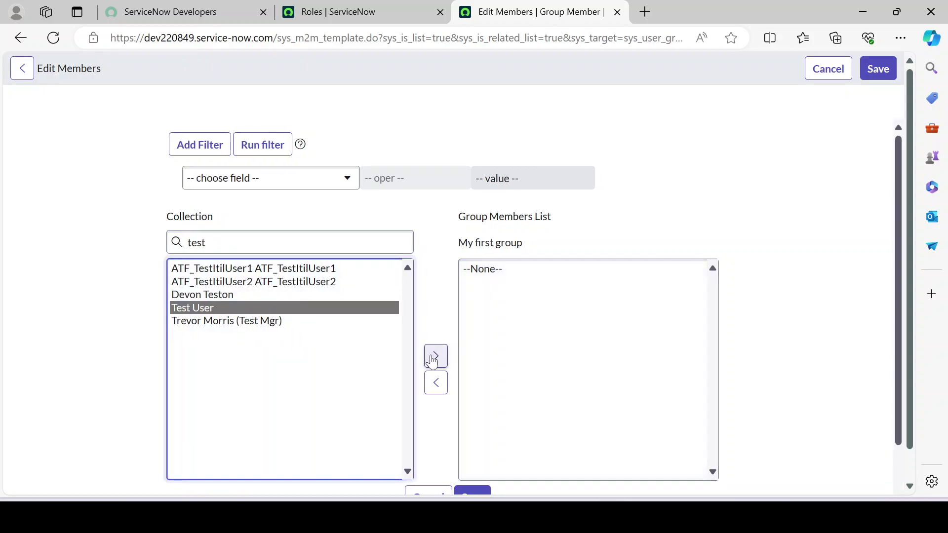
click(435, 356)
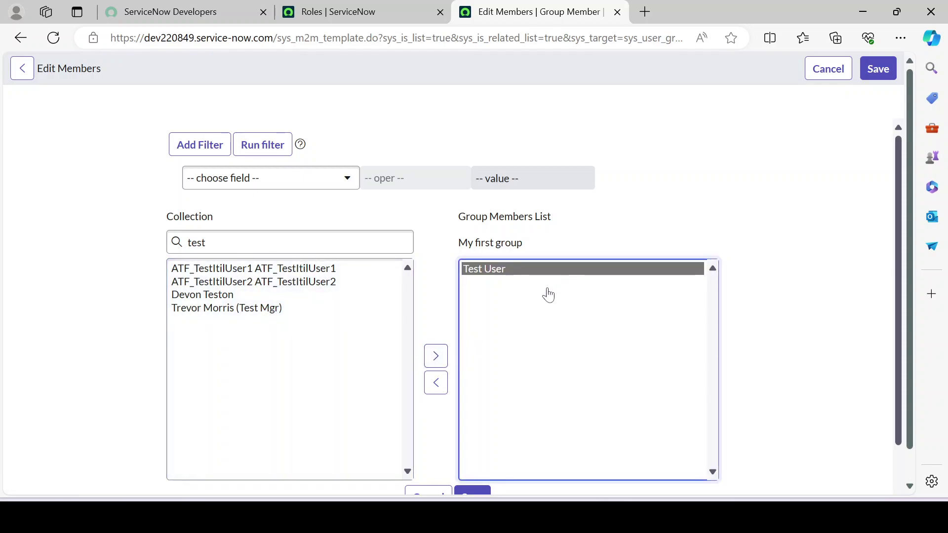
- Add the two remaining non-ATF users from the filtered collection to the group members and save the list
drag(212, 296, 222, 310)
click(435, 356)
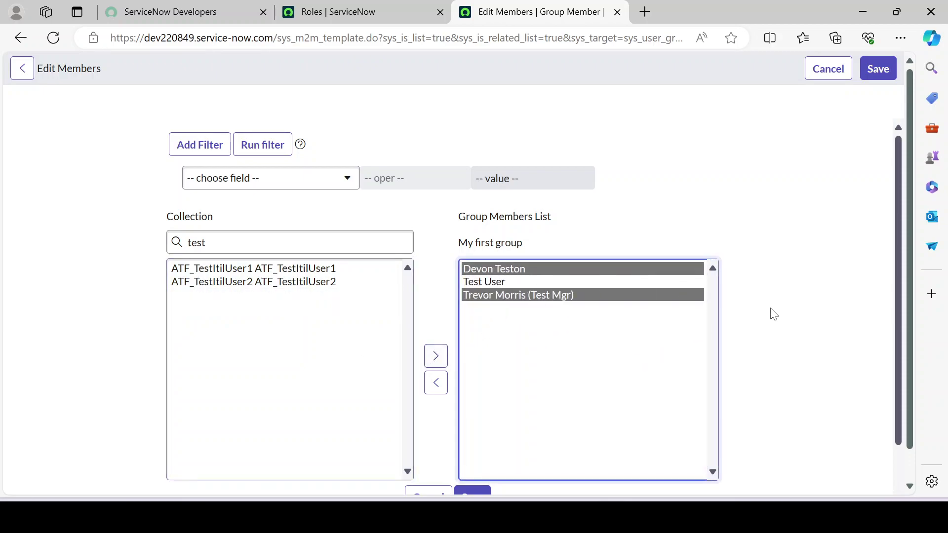
scroll(770, 313, down, 2)
click(485, 411)
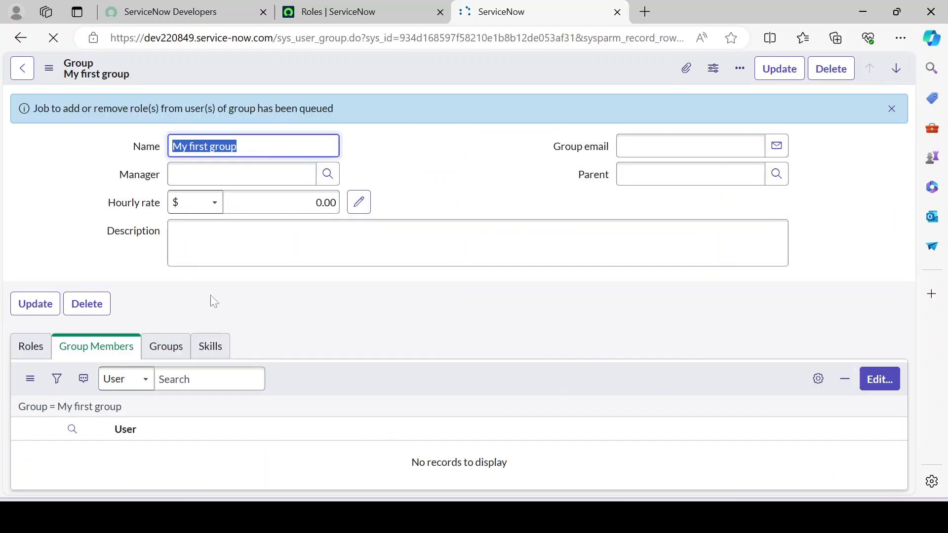
- Reload the "My first group" record and review its Group Members related list
click(449, 155)
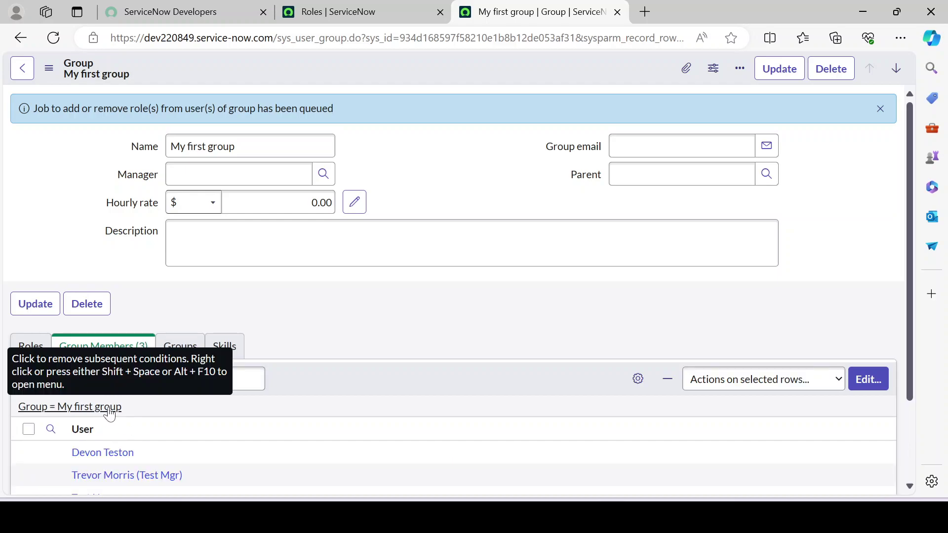
scroll(402, 328, down, 2)
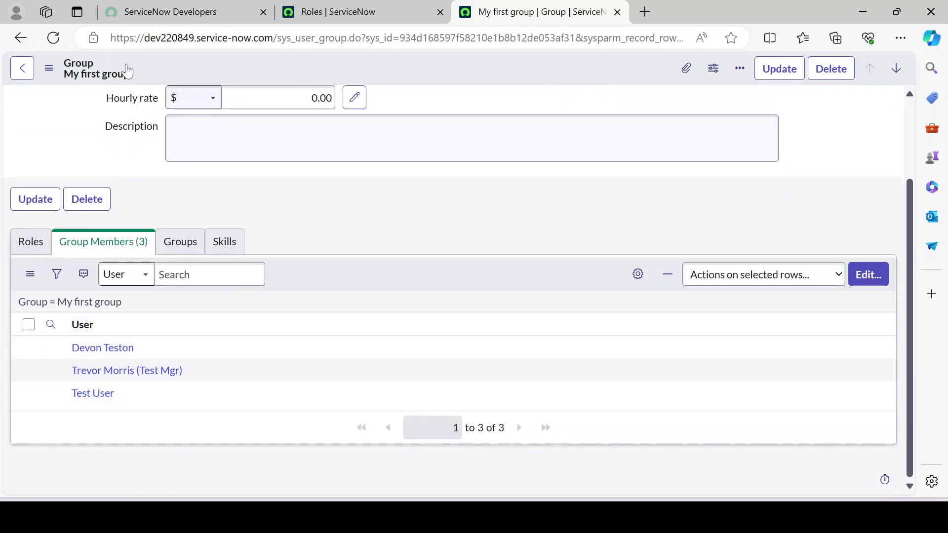
click(53, 38)
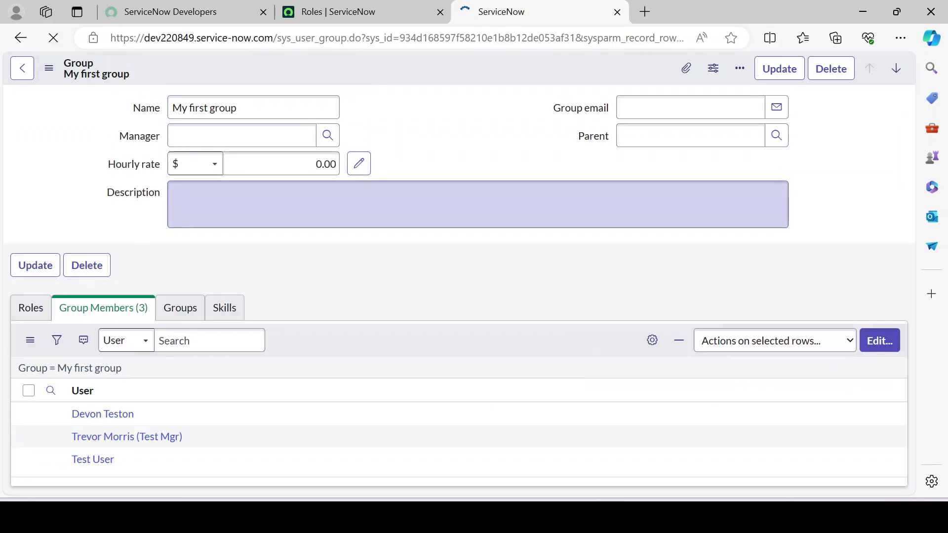
scroll(123, 409, down, 2)
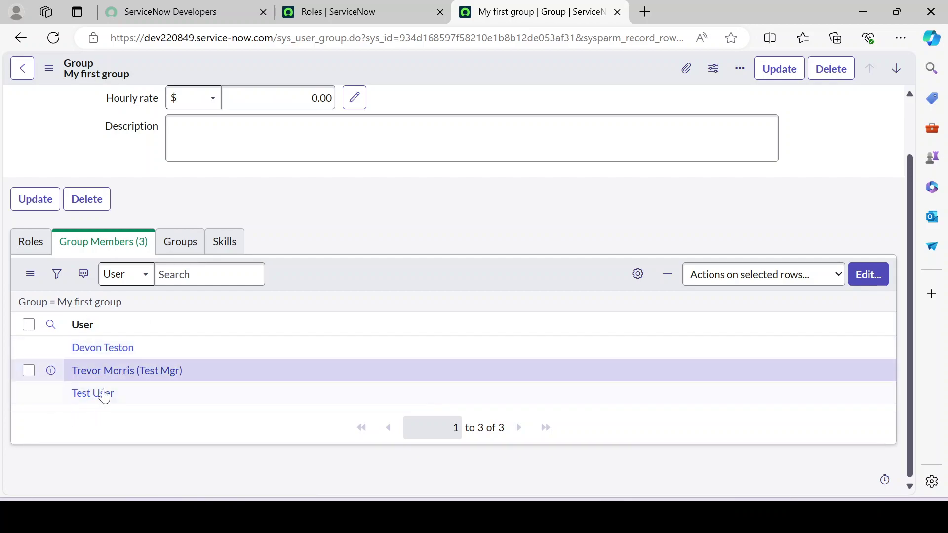
scroll(218, 343, up, 2)
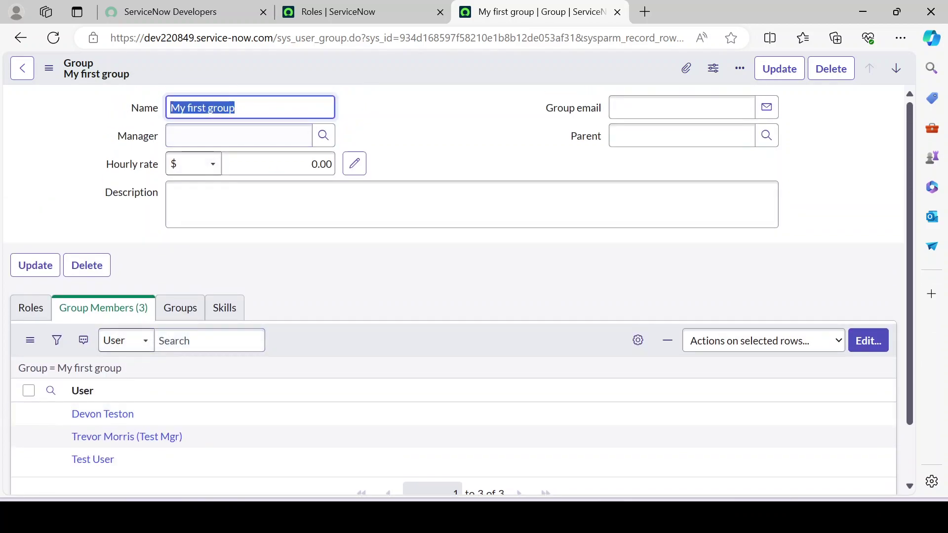
click(453, 143)
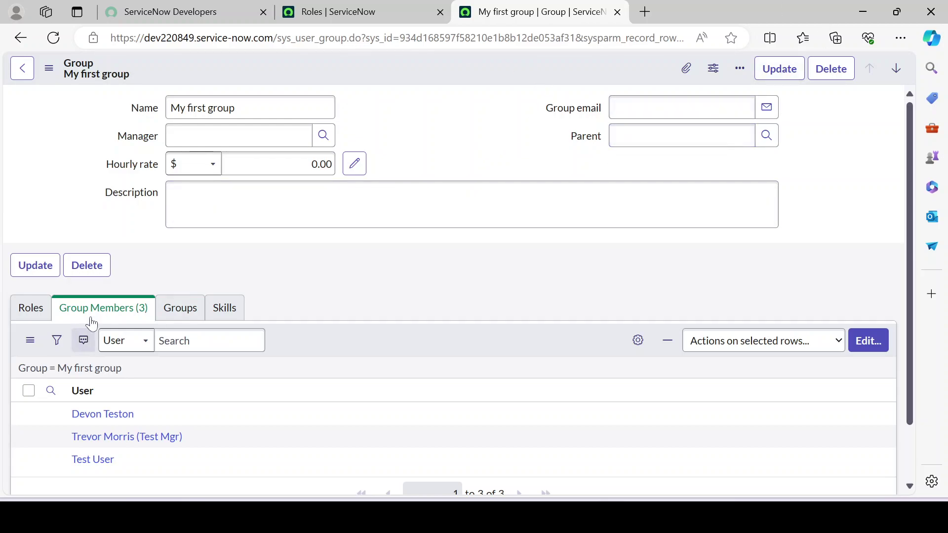
key(Tab)
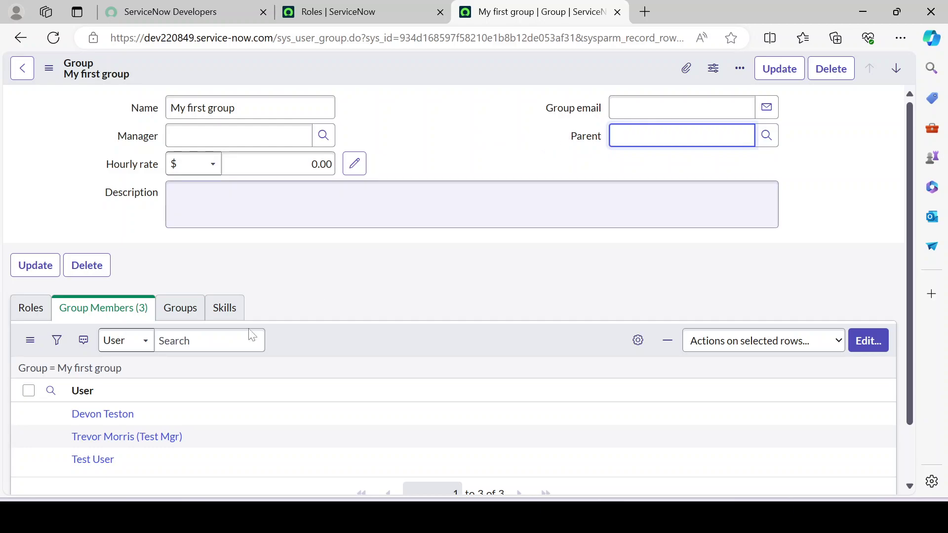
- Filter the application navigator for "users" and open the Users list under User Administration in a new browser tab
click(337, 15)
click(210, 7)
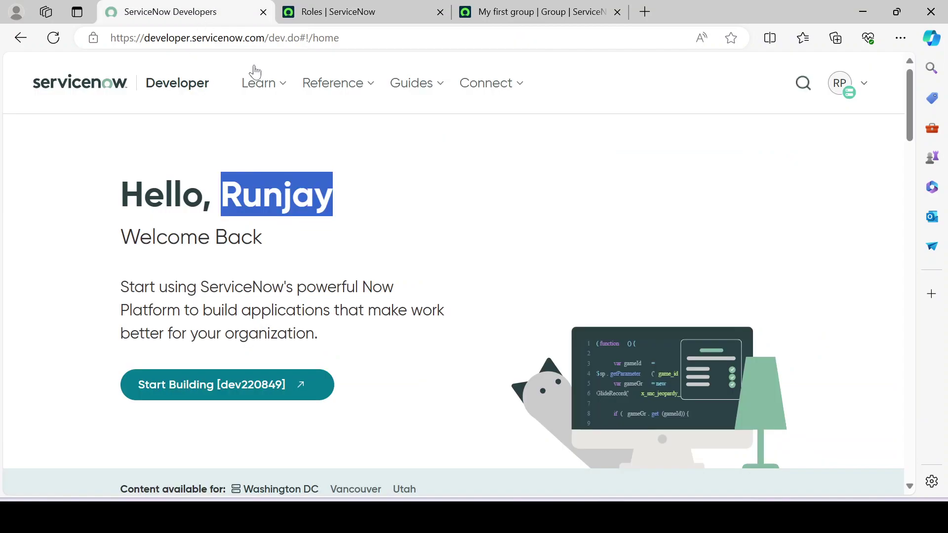
click(364, 7)
key(ctrl+a)
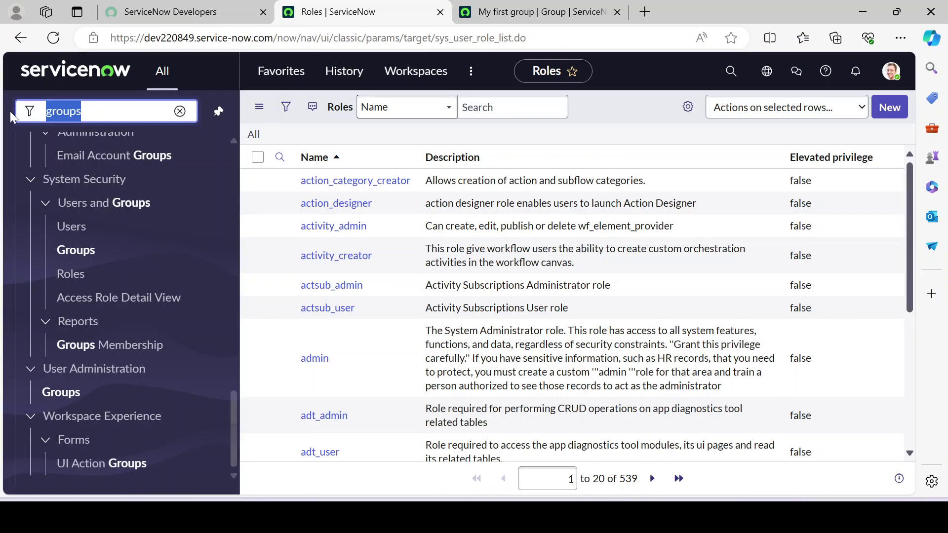
text(use)
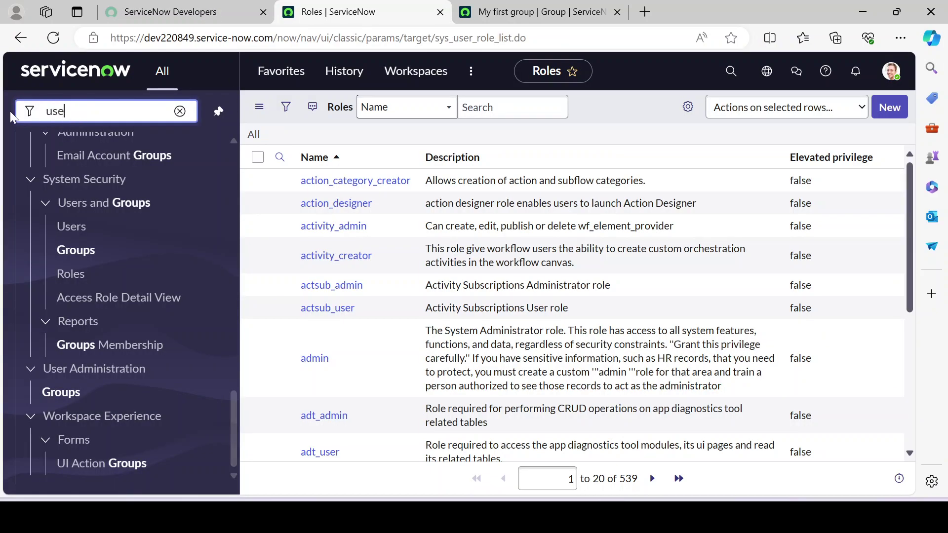
text(rs)
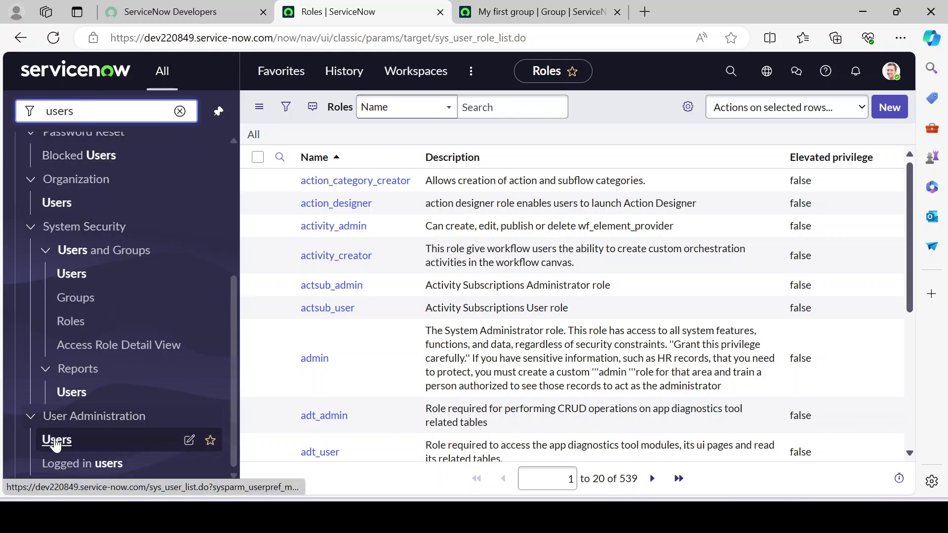
middle_click(56, 441)
click(671, 14)
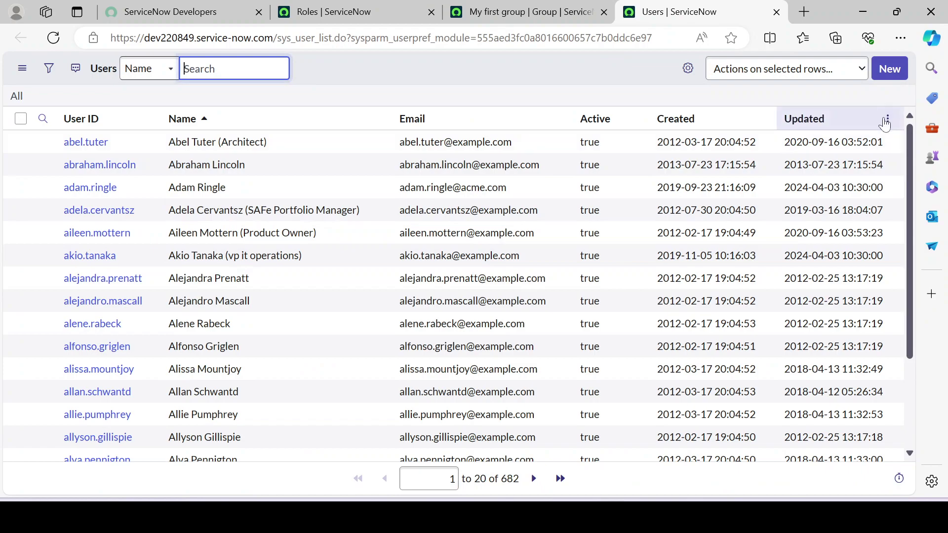
- Sort the Users list by Updated with the newest first and open the test.user record
click(887, 120)
click(777, 142)
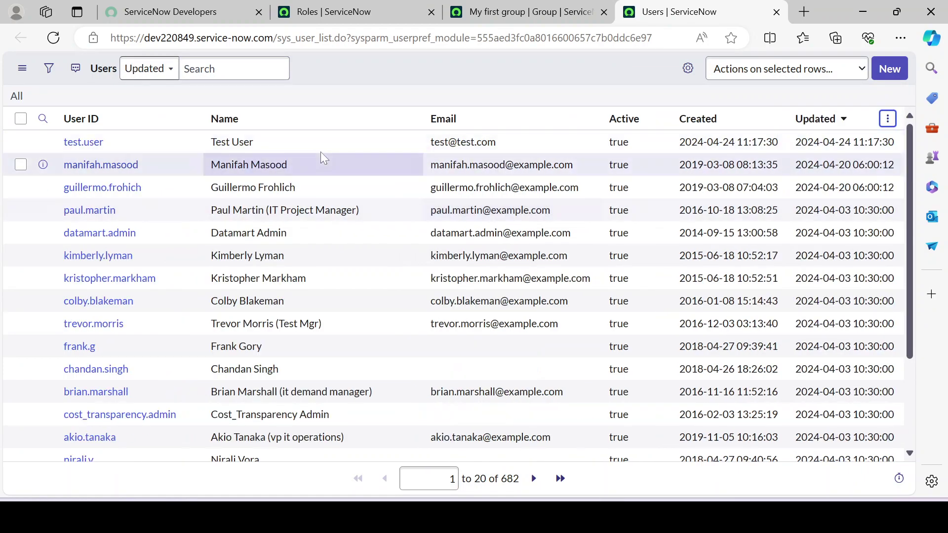
click(84, 143)
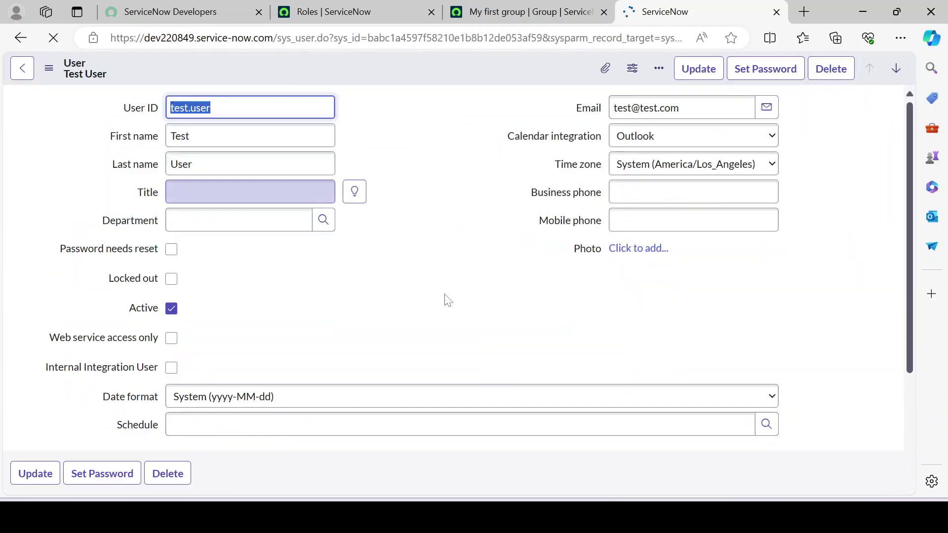
- Examine the test user's record, including its Groups and Roles related lists
scroll(99, 325, down, 5)
scroll(79, 307, up, 5)
scroll(83, 307, down, 5)
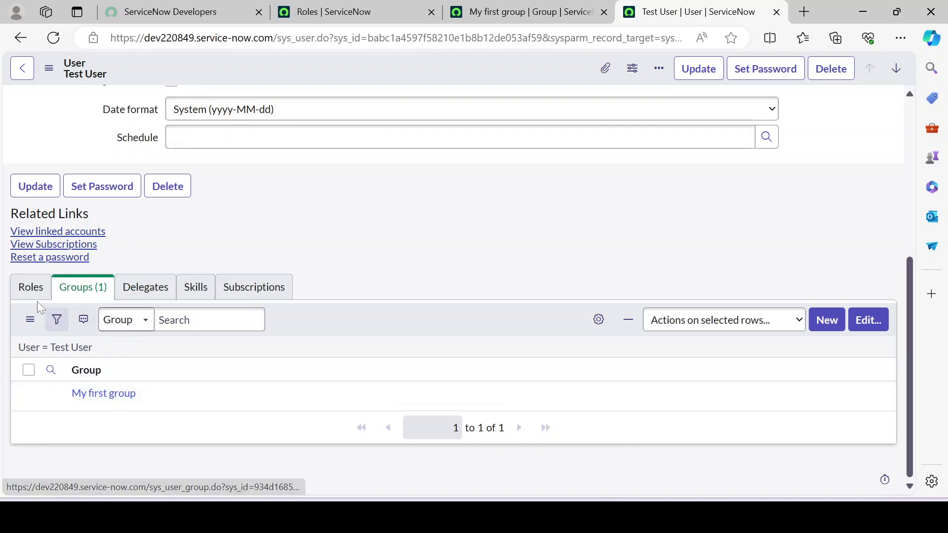
click(31, 286)
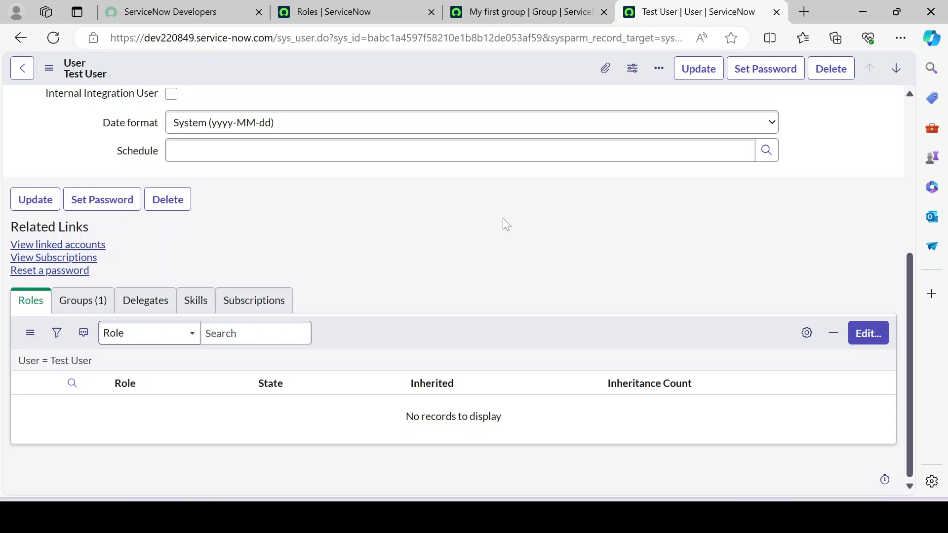
- Switch to the "My first group" record and compare its Roles and Group Members related lists
click(491, 14)
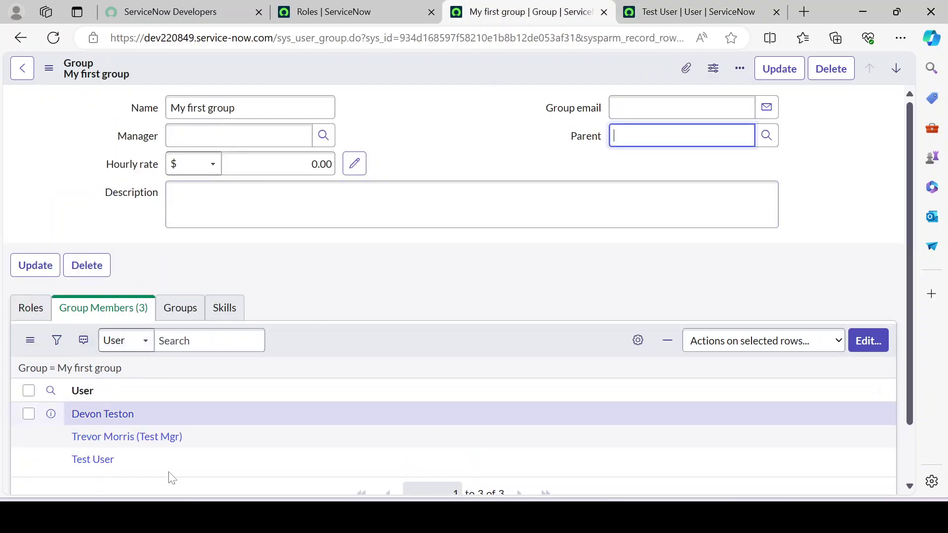
click(29, 311)
scroll(59, 355, down, 1)
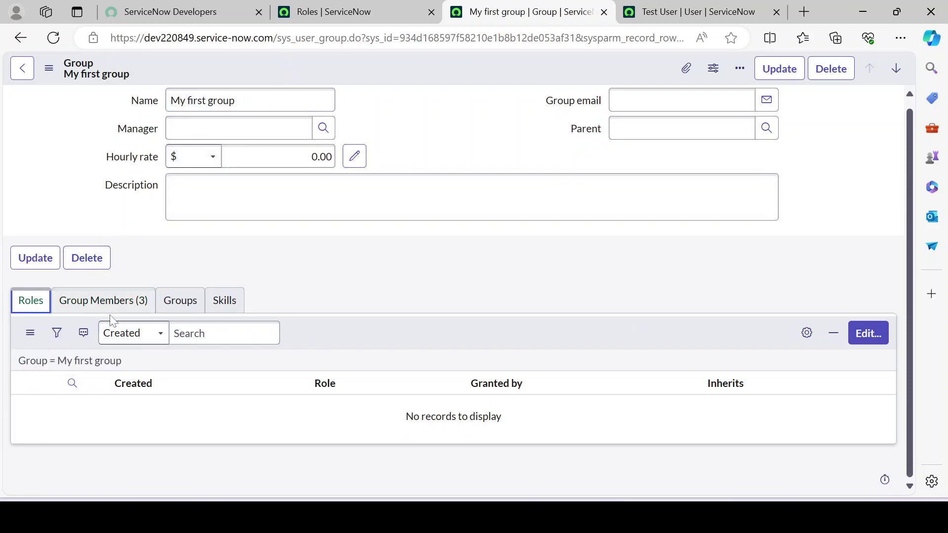
click(92, 310)
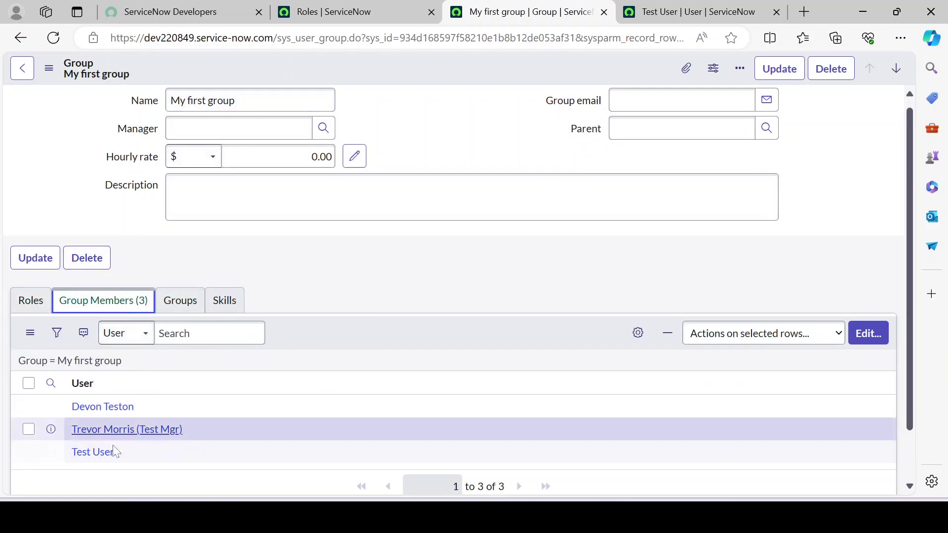
click(30, 304)
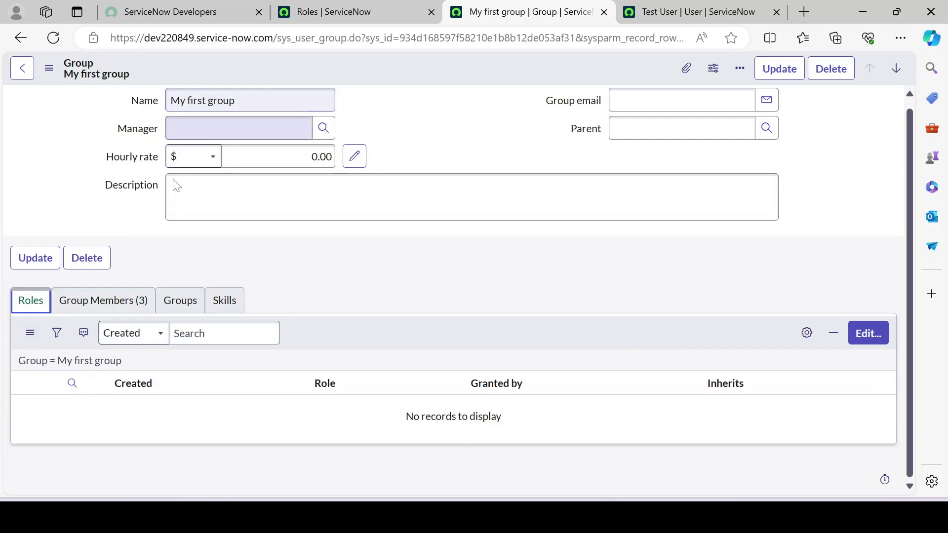
click(71, 309)
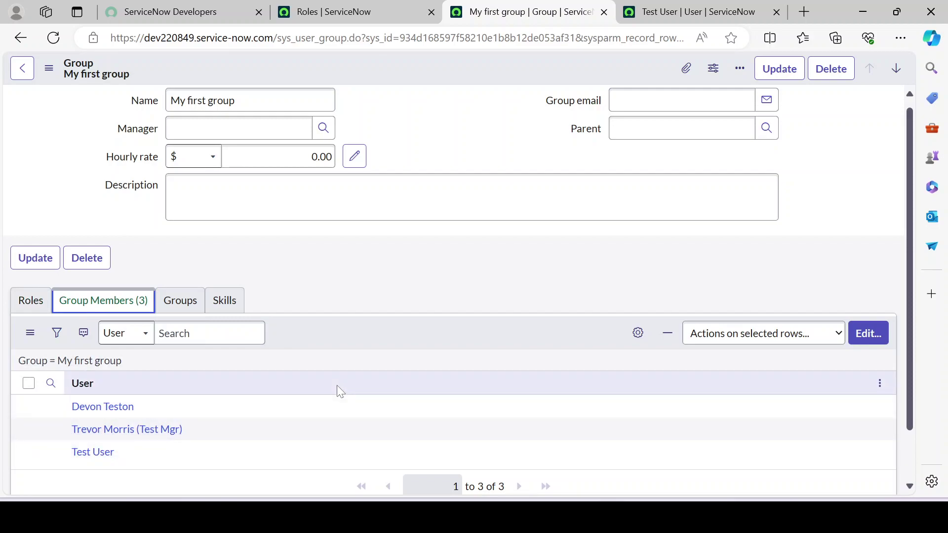
scroll(375, 375, down, 1)
click(873, 280)
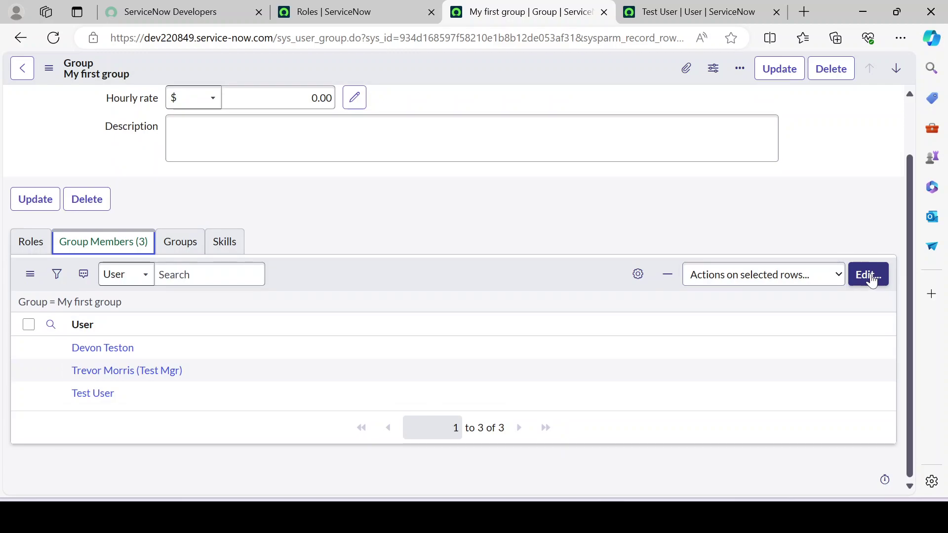
- Add the "test" role to the roles of "My first group", save the selection and refresh the Roles related list
click(30, 246)
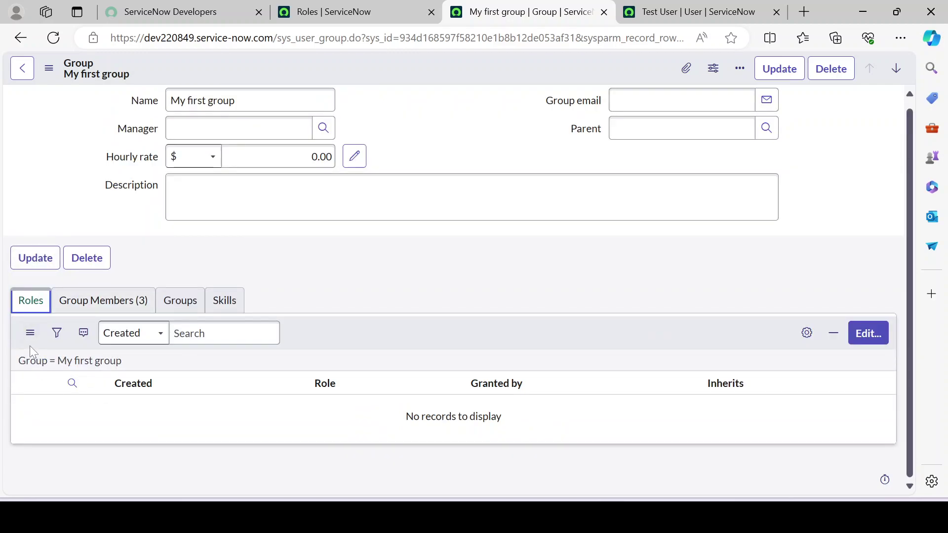
click(874, 338)
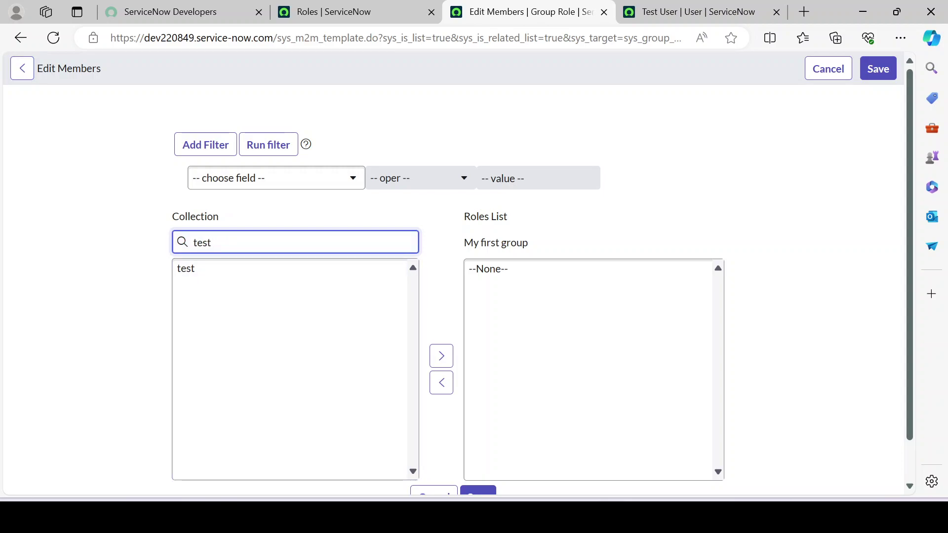
double_click(192, 269)
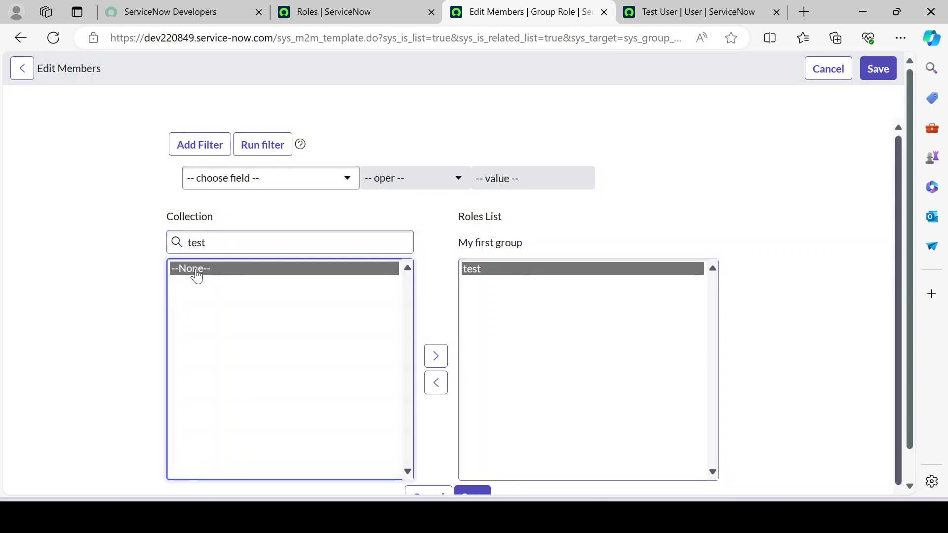
scroll(489, 318, down, 1)
click(472, 467)
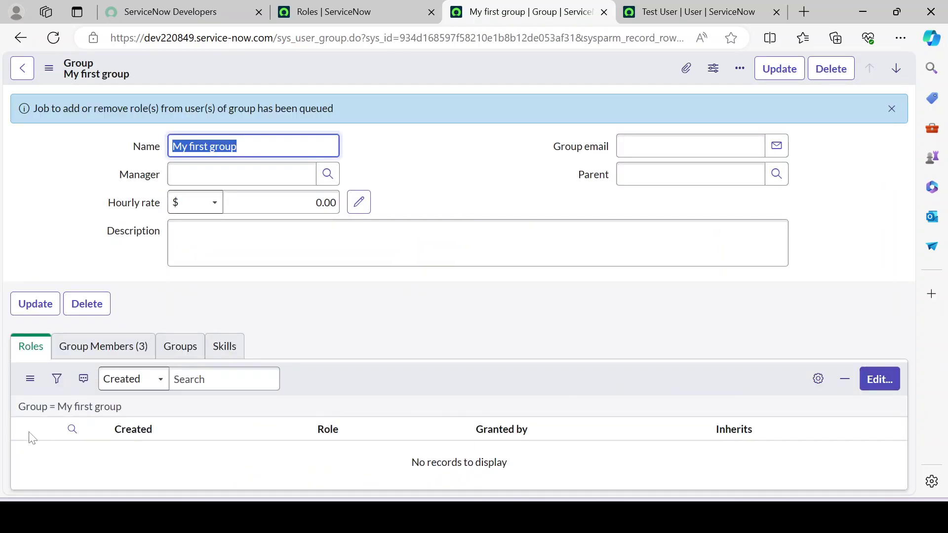
click(74, 406)
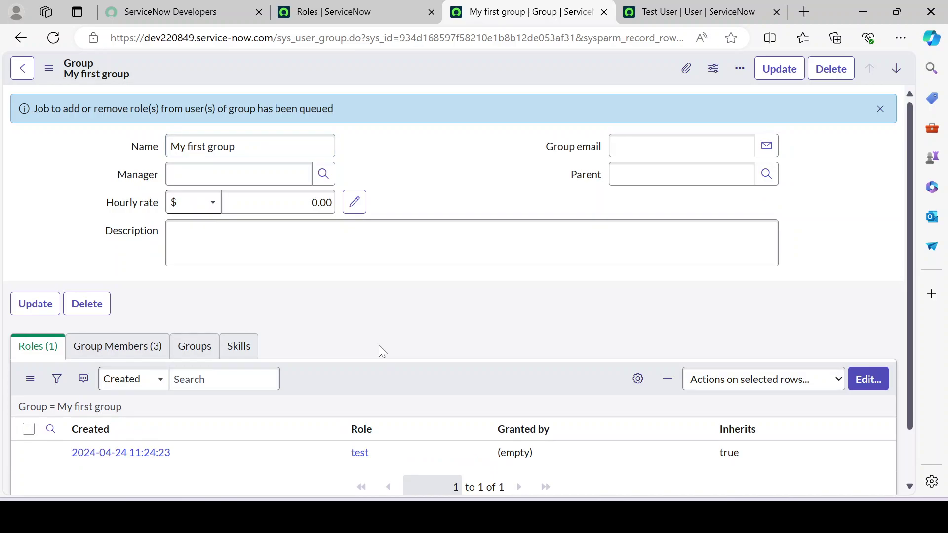
- Review the role assigned to "My first group" and the users listed as its group members
scroll(378, 345, down, 2)
scroll(378, 345, up, 2)
scroll(378, 350, down, 1)
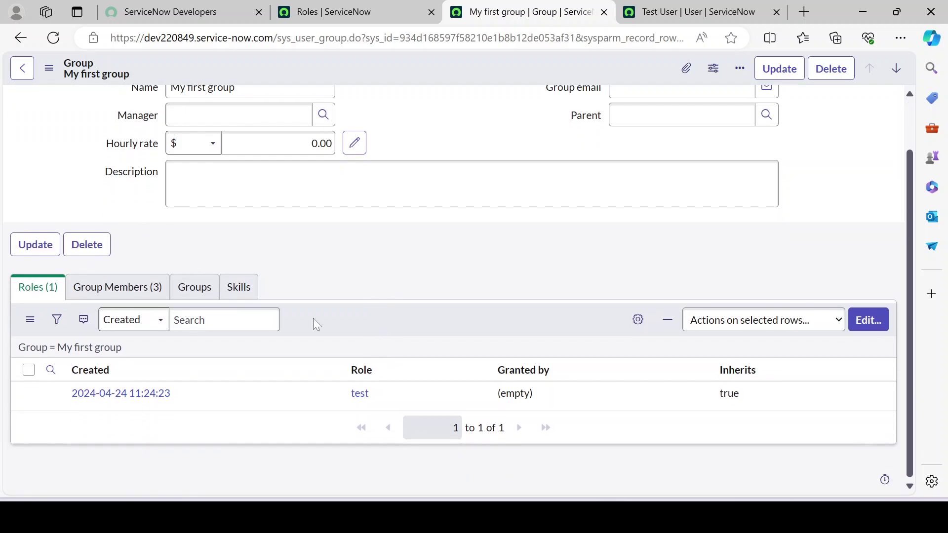
click(121, 288)
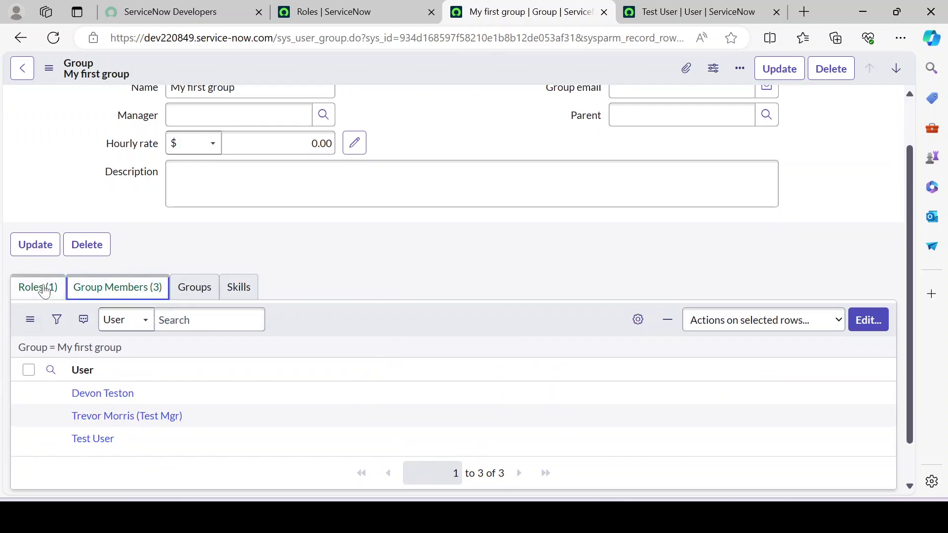
click(44, 289)
click(97, 286)
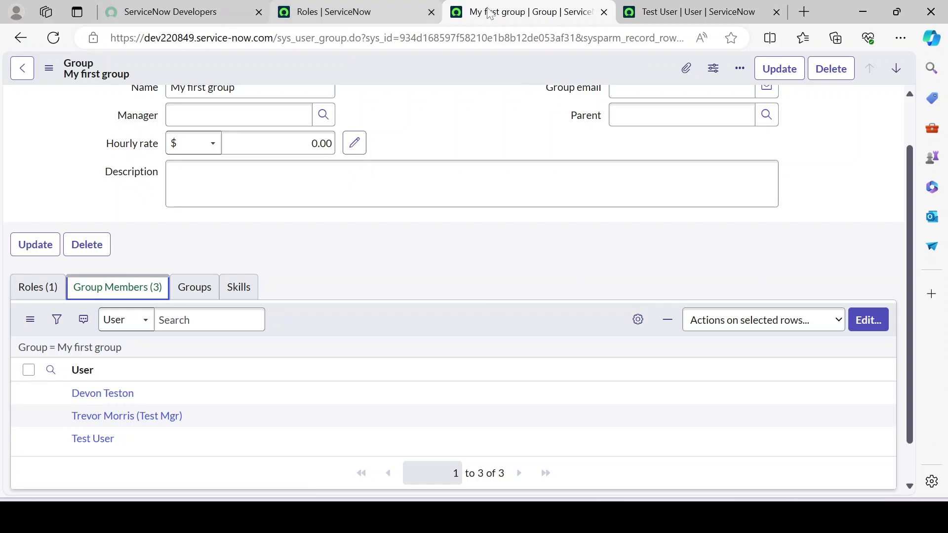
- Reload the test user's record and check its Roles related list for the role inherited from the group
click(671, 12)
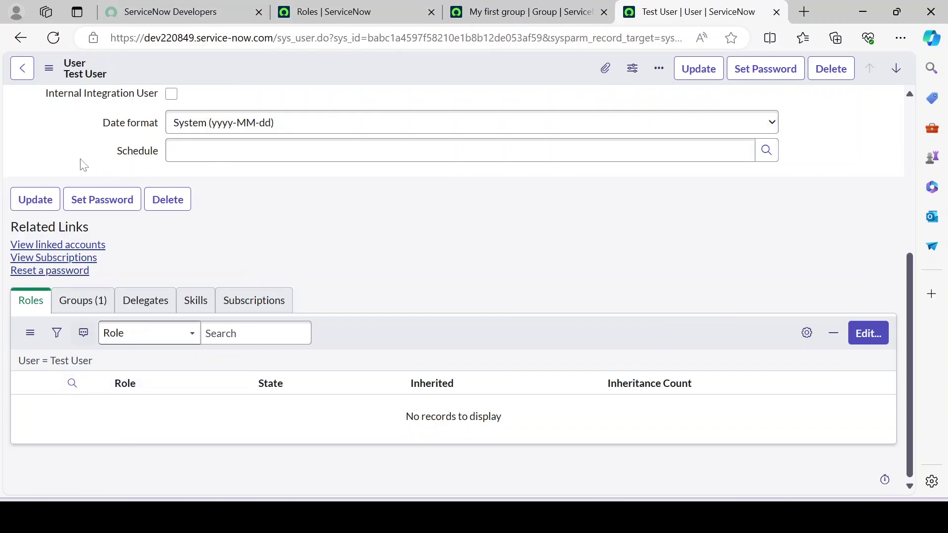
click(54, 38)
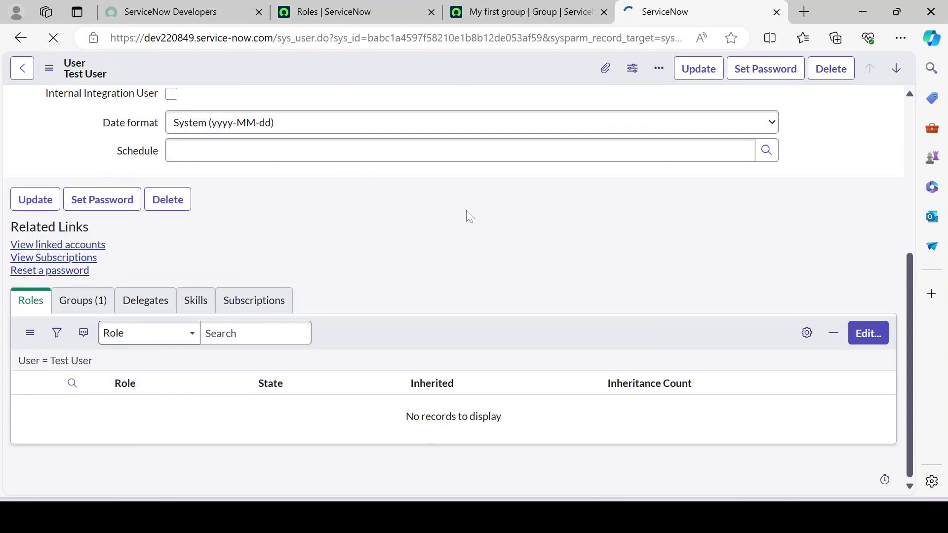
scroll(173, 316, down, 6)
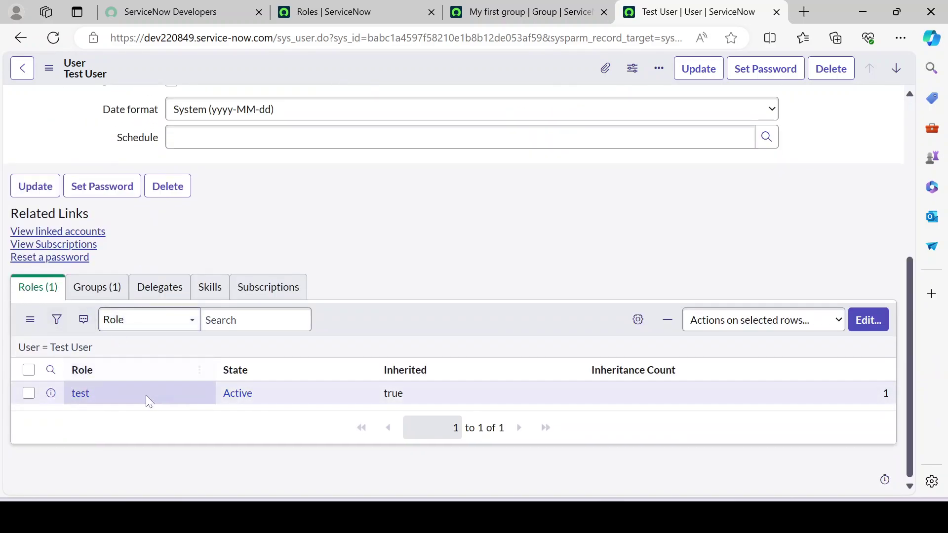
drag(113, 392, 61, 389)
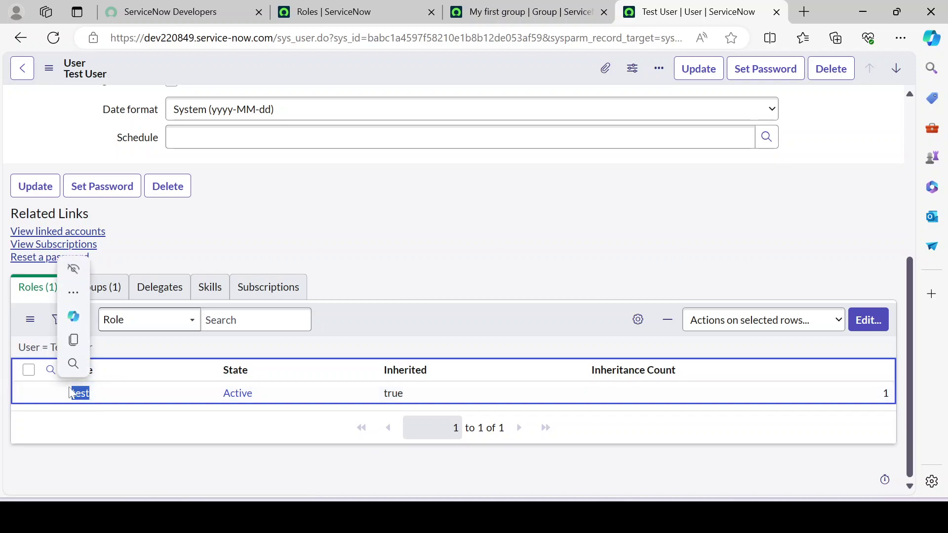
click(487, 267)
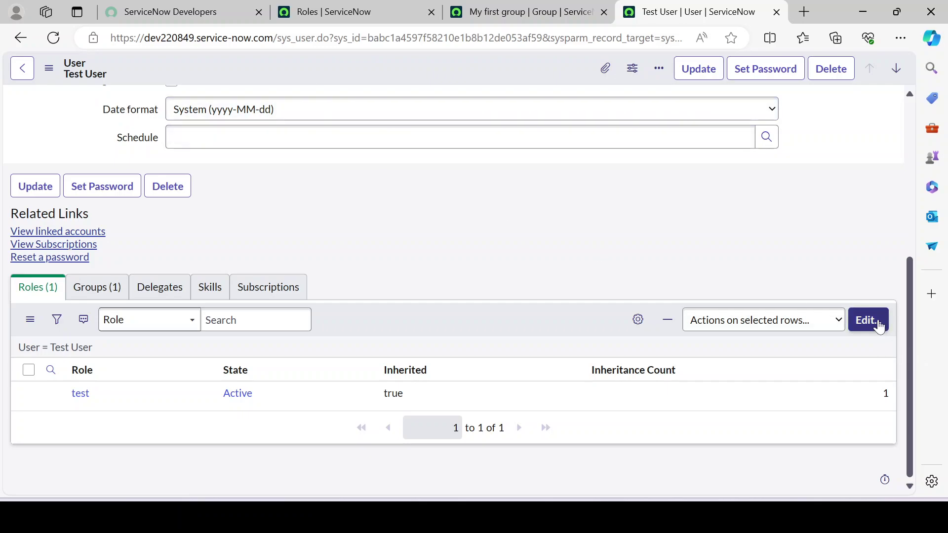
- Return to the "My first group" record and look over its Group Members related list again
click(498, 13)
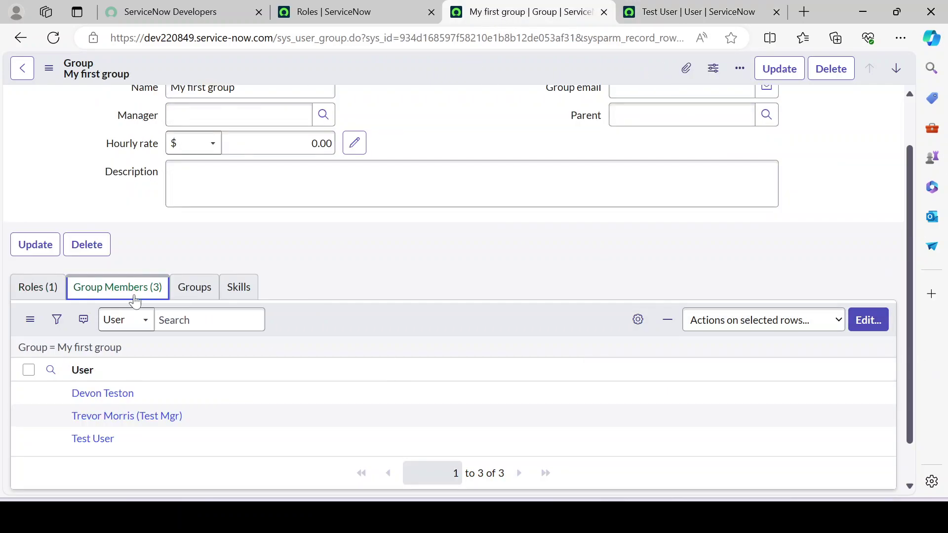
click(424, 245)
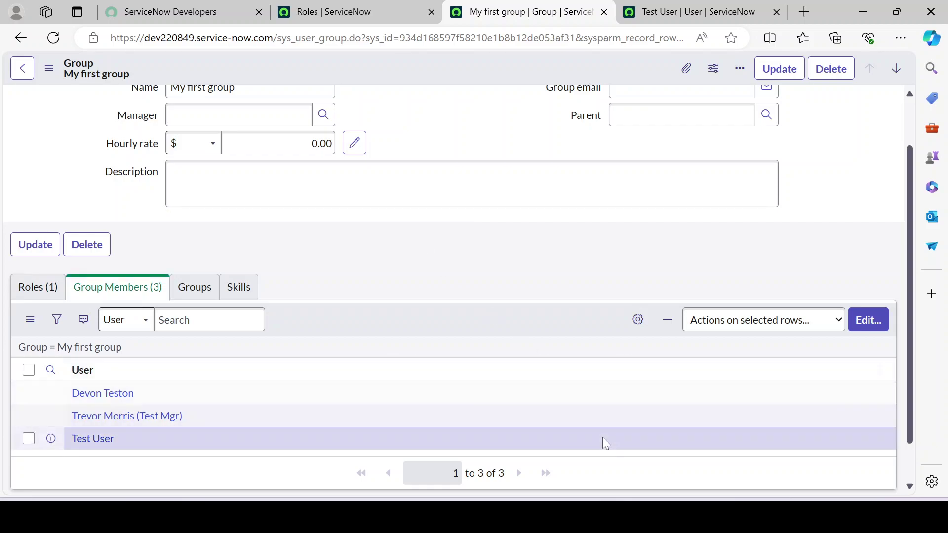